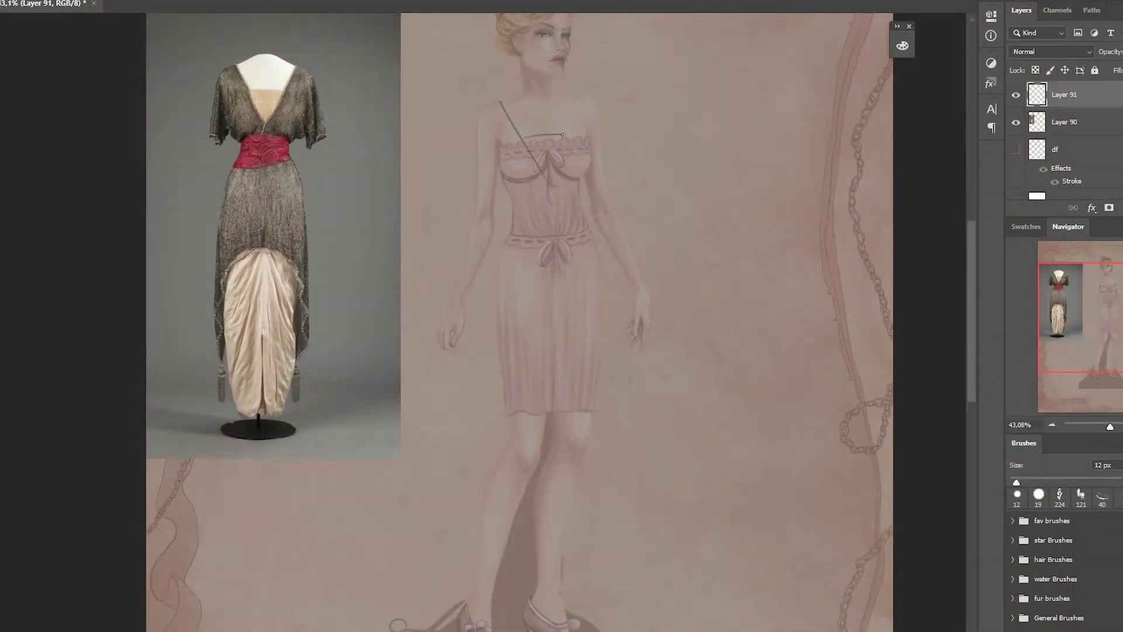
Sketch the V-neckline, curved waistline and both dress sides to the knees, undoing one stray stroke.
left_click_drag(568, 149, 571, 92)
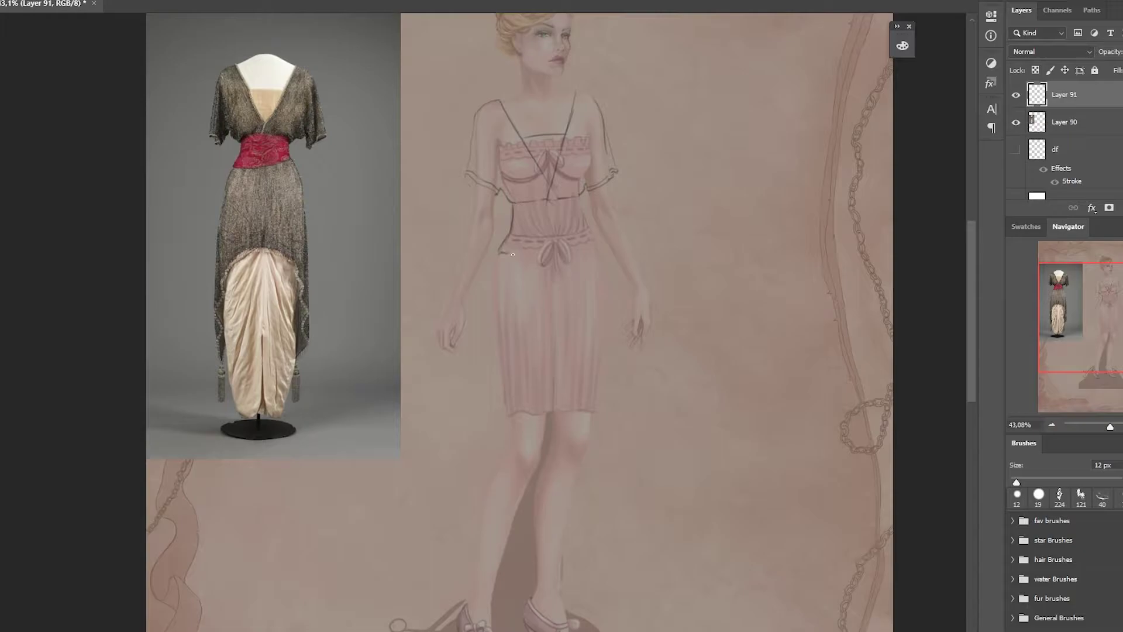
left_click_drag(502, 252, 581, 200)
left_click_drag(501, 252, 496, 456)
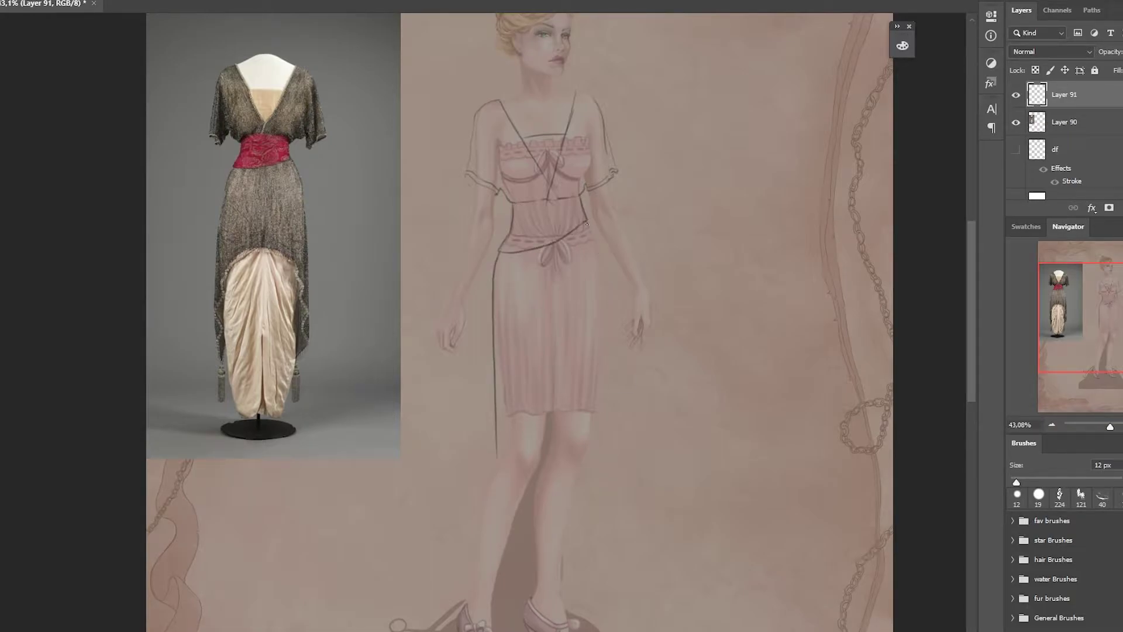
left_click_drag(587, 223, 609, 454)
left_click_drag(492, 386, 476, 515)
key("ctrl+z")
left_click_drag(555, 183, 581, 91)
left_click_drag(507, 122, 552, 188)
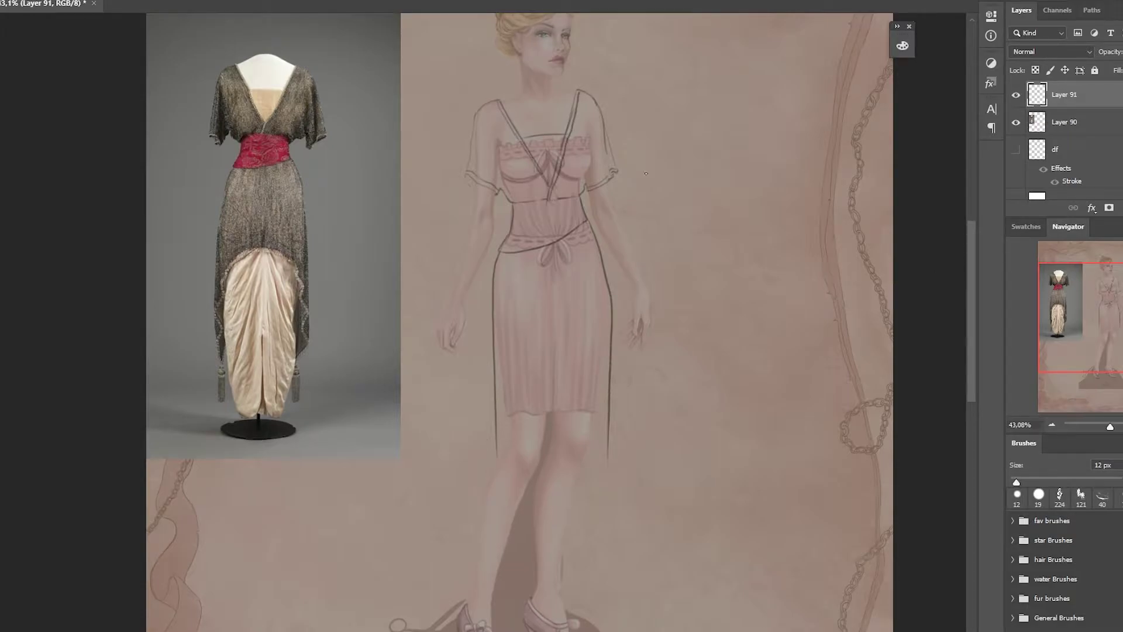
Draw the knee-level skirt hem and wavy side drapes with outer skirt lines.
left_click_drag(972, 323, 972, 354)
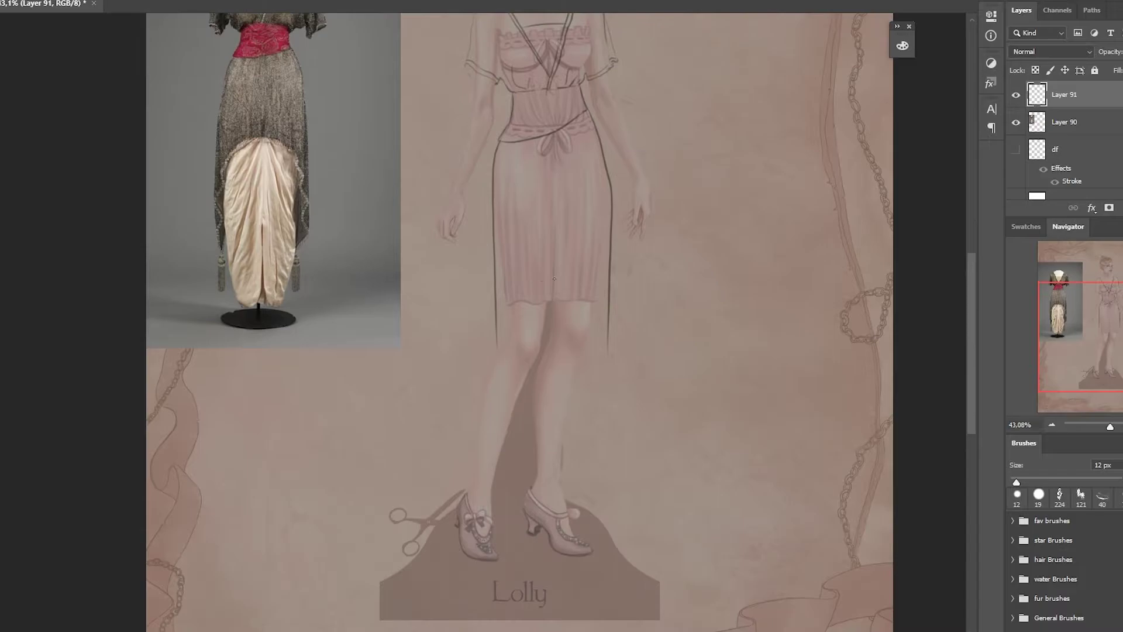
left_click_drag(512, 323, 592, 303)
key("ctrl+z")
mouse_move(508, 323)
left_mouse_down()
mouse_move(604, 314)
mouse_move(493, 403)
mouse_move(481, 445)
left_mouse_up()
left_click_drag(605, 315, 613, 436)
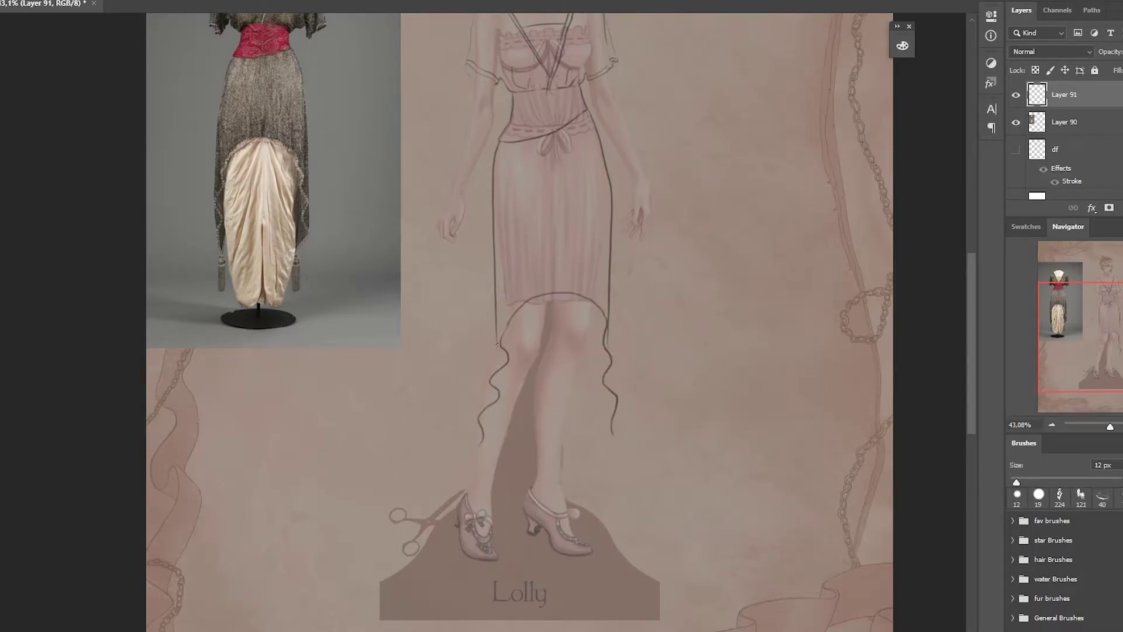
left_click_drag(495, 265, 486, 381)
left_click_drag(485, 327, 473, 413)
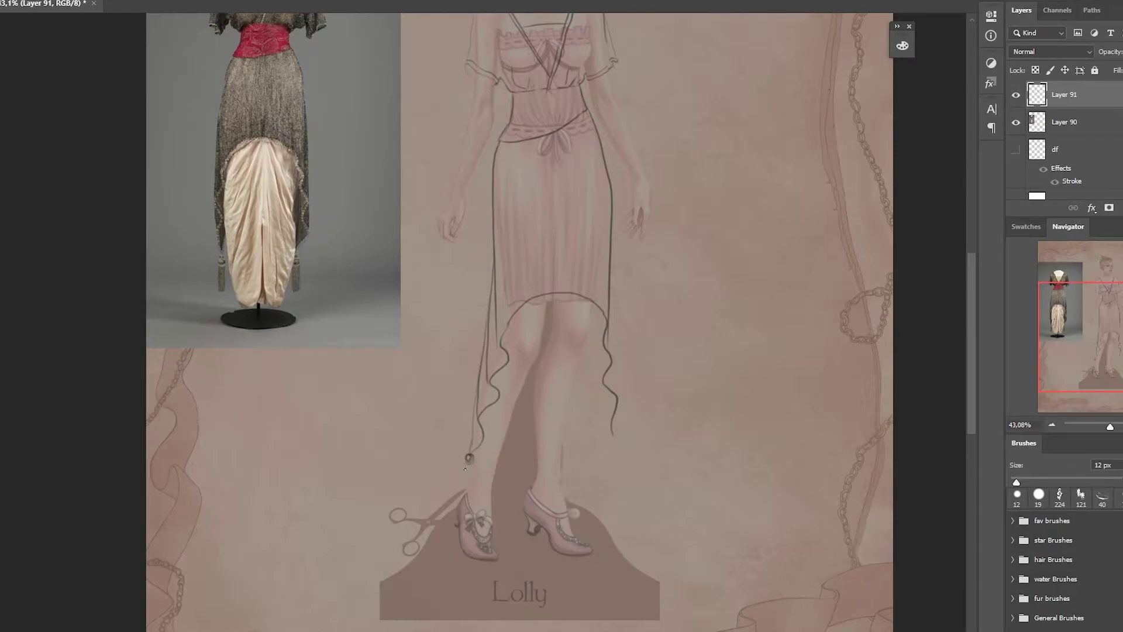
Add tassels on both drapes and long underskirt lines and folds around the shoes.
left_click_drag(469, 459, 470, 496)
left_click_drag(623, 487, 620, 457)
left_click_drag(599, 310, 582, 541)
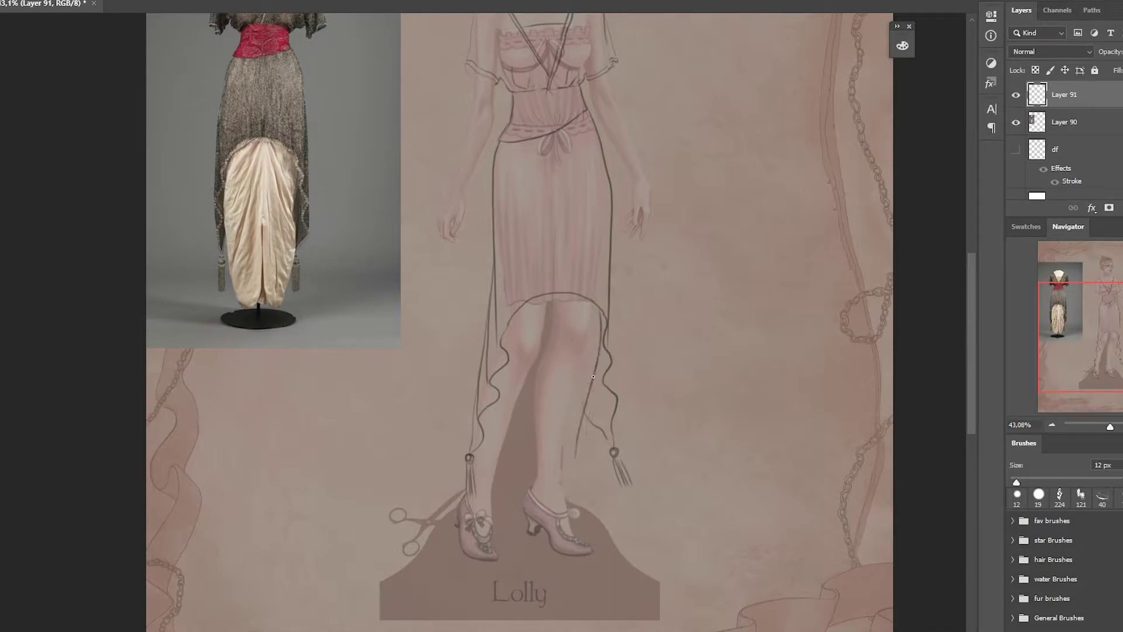
mouse_move(457, 478)
left_mouse_down()
mouse_move(474, 537)
mouse_move(550, 539)
mouse_move(548, 295)
left_mouse_up()
left_click_drag(554, 354, 549, 461)
left_click_drag(563, 339, 577, 457)
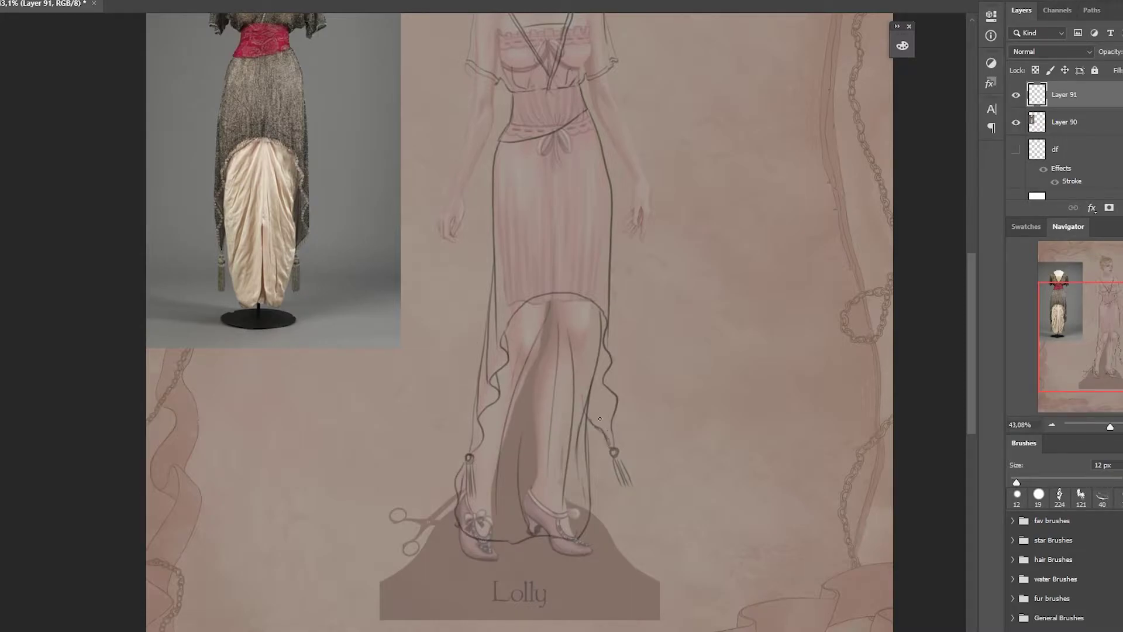
left_click_drag(575, 301, 591, 331)
Select the underskirt with the Magnetic Lasso and paint it tan on a new layer below.
key("l")
left_click(465, 462)
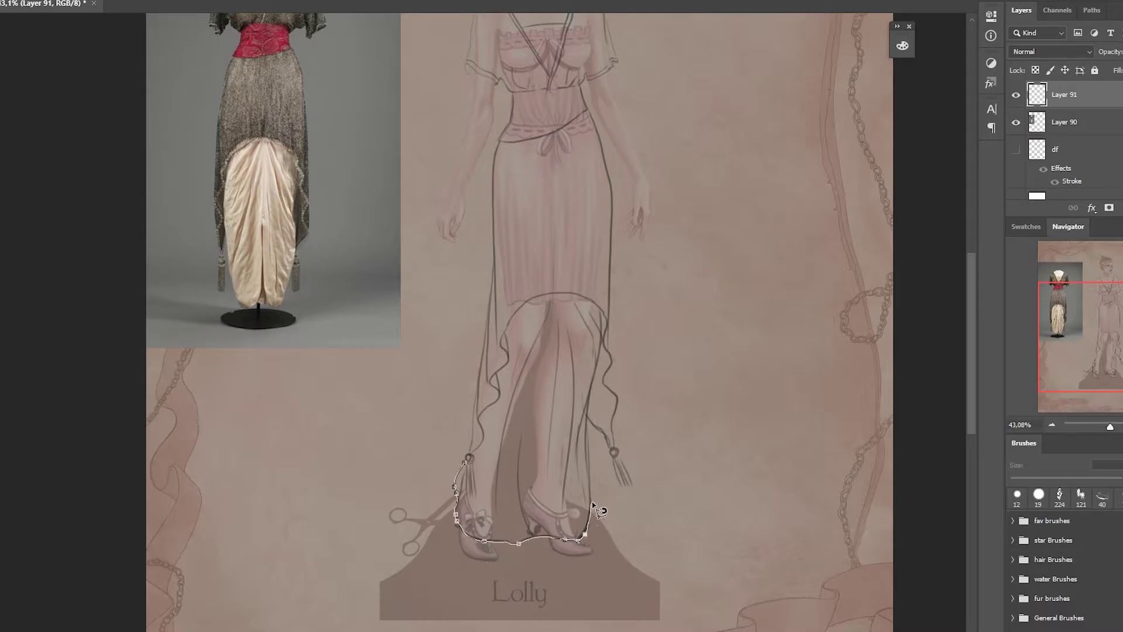
left_click(468, 459)
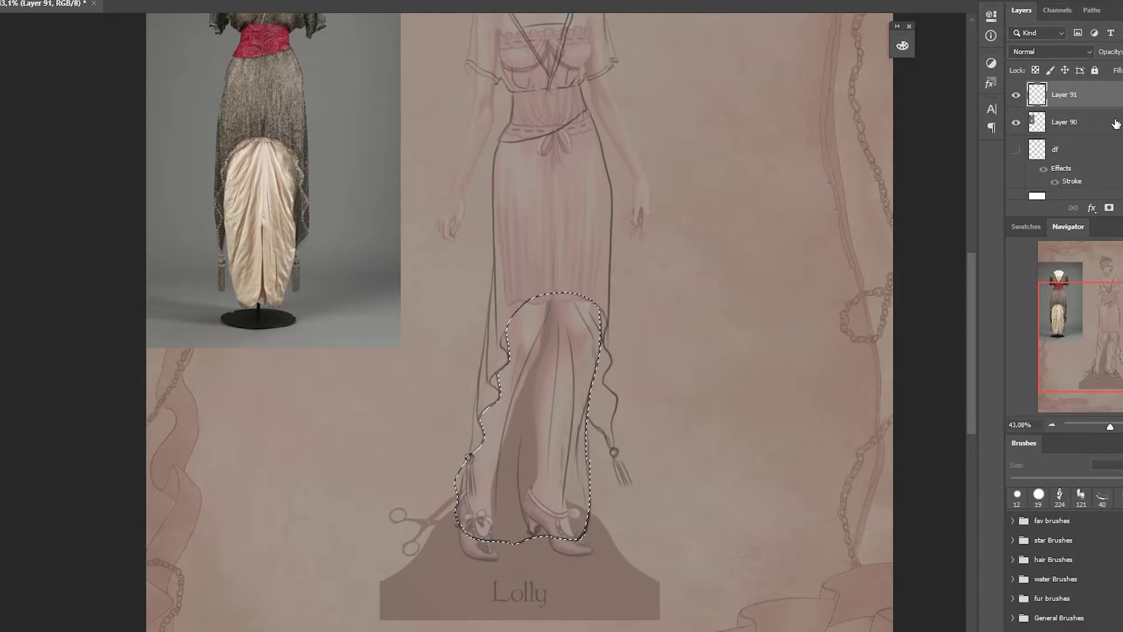
left_click(1109, 208, "ctrl")
key("b")
right_click(344, 132)
key("Escape")
right_click(541, 133)
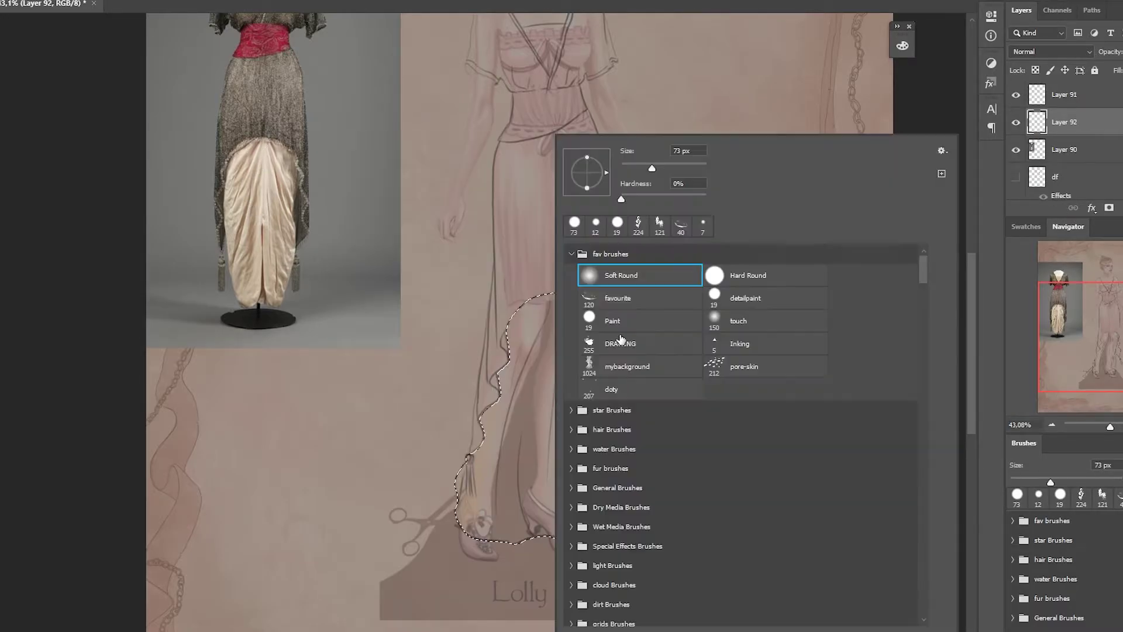
key("Escape")
left_click_drag(520, 329, 579, 515)
Select the neckline triangle with the lasso and fill it tan.
mouse_move(560, 28)
left_mouse_down()
mouse_move(509, 265)
mouse_move(399, 390)
left_mouse_up()
left_click(515, 259)
left_click(498, 310)
left_click(471, 263)
left_click(514, 259)
key("b")
Start tracing the whole overdress outline with the Magnetic Lasso.
key("l")
left_click(448, 226)
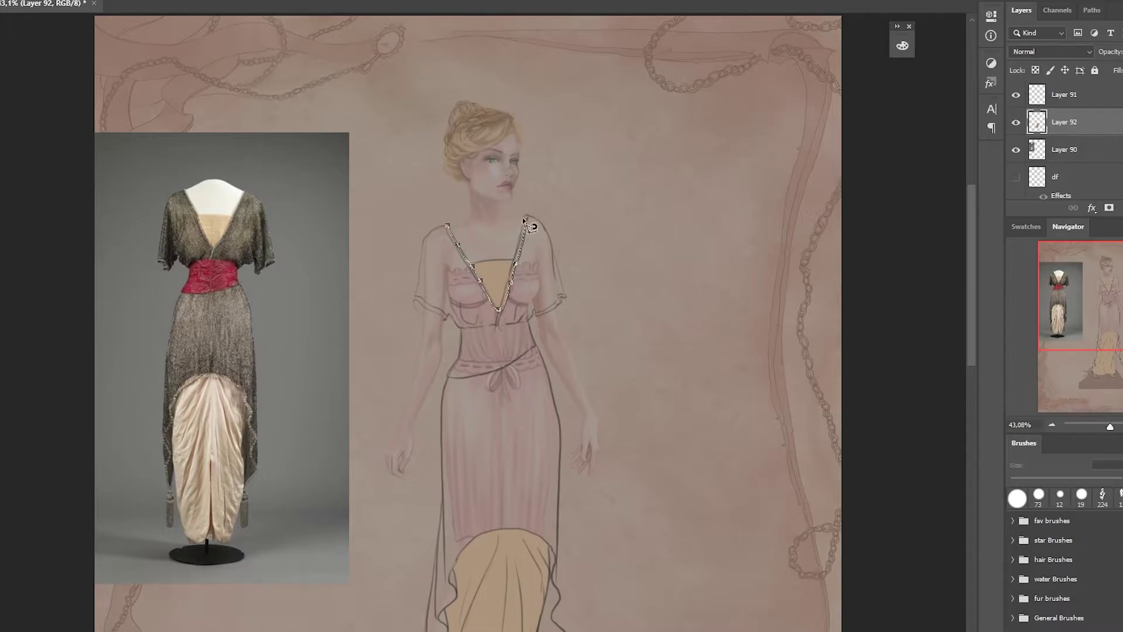
scroll(558, 564, "down", 4)
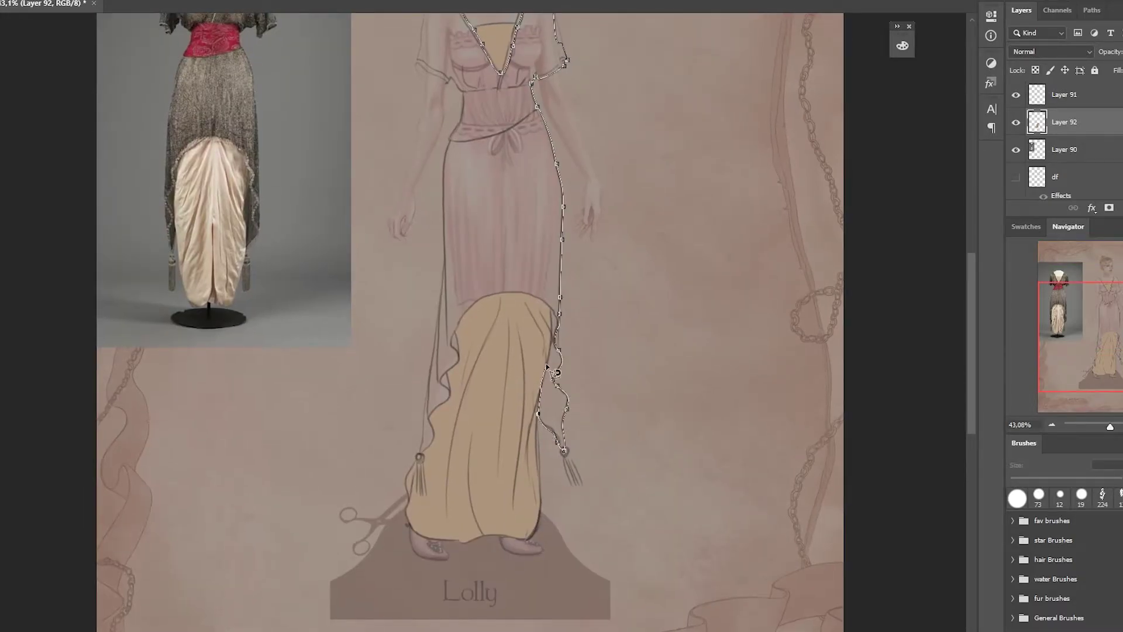
scroll(447, 105, "up", 5)
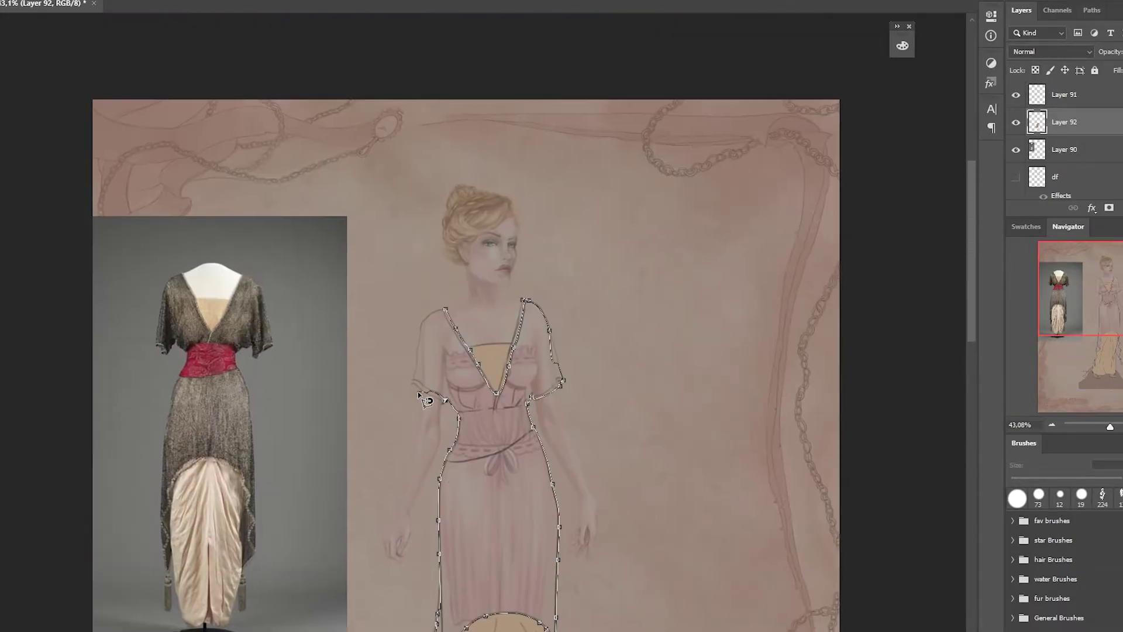
Close the dress selection and paint the dress and skirt flaps grey-olive.
left_click(452, 316)
key("b")
left_click_drag(445, 328, 468, 526)
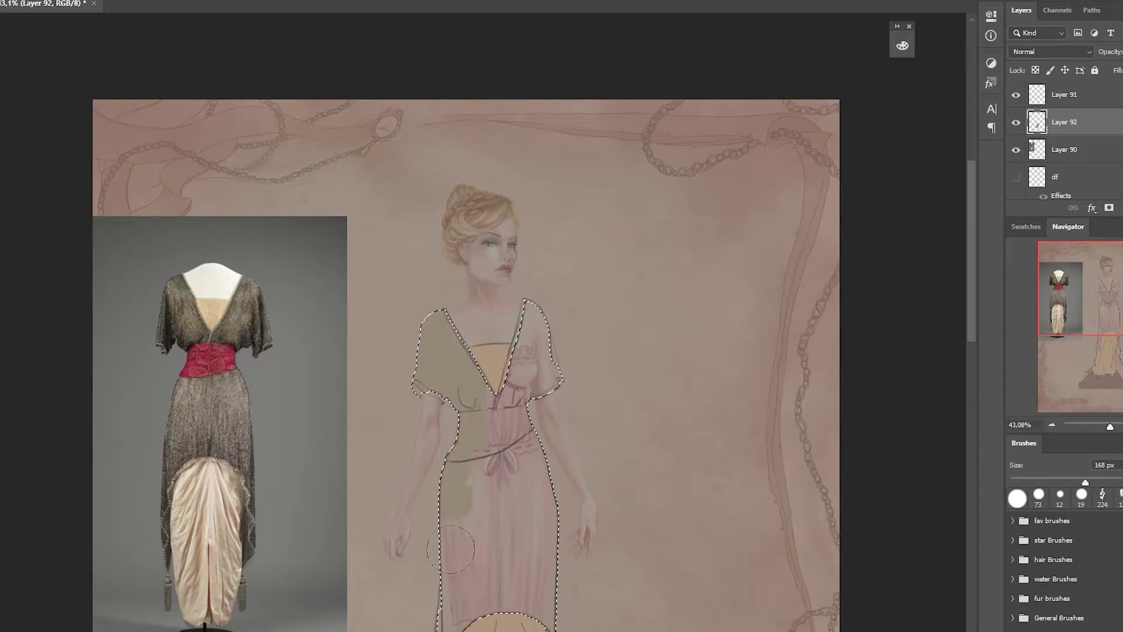
left_click_drag(579, 547, 594, 236)
left_click_drag(565, 333, 570, 445)
right_click(503, 85)
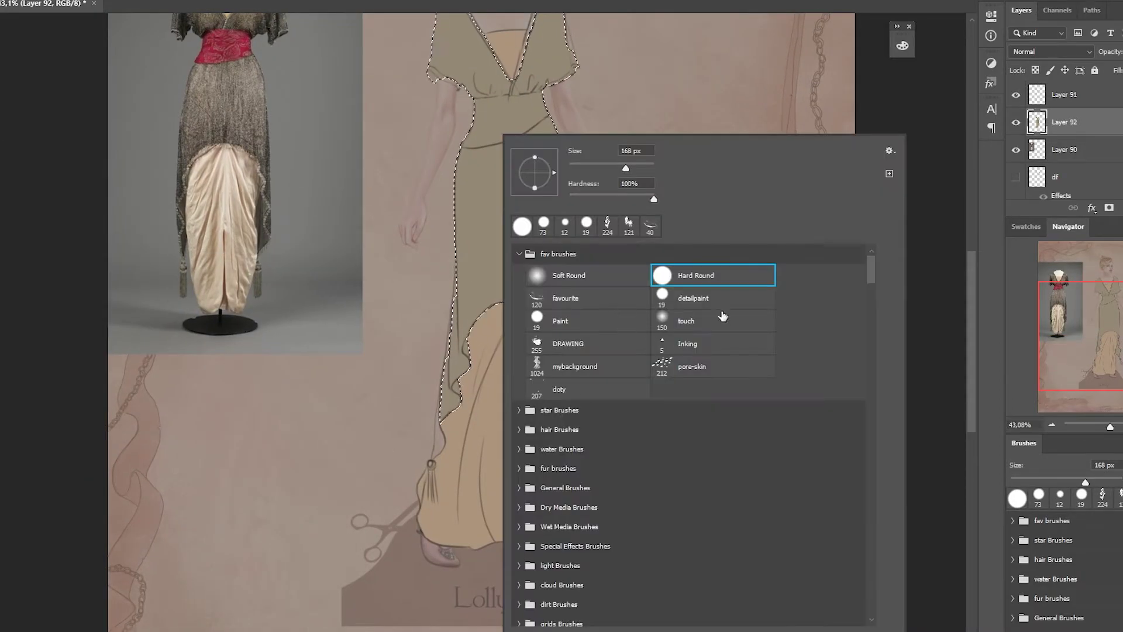
mouse_move(453, 421)
left_mouse_down()
mouse_move(466, 245)
mouse_move(479, 340)
mouse_move(445, 615)
left_mouse_up()
Shade the bodice and skirt with darker olive strokes.
left_click_drag(421, 351, 529, 328)
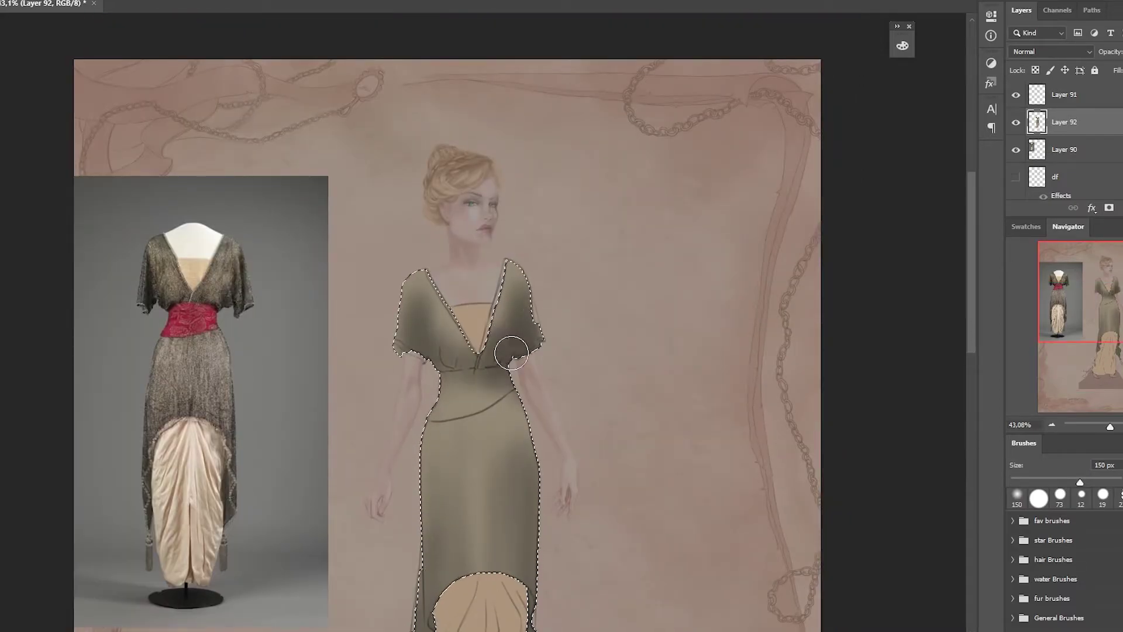
mouse_move(432, 351)
left_mouse_down()
mouse_move(478, 337)
mouse_move(439, 579)
mouse_move(504, 362)
left_mouse_up()
mouse_move(456, 304)
left_mouse_down()
mouse_move(544, 456)
mouse_move(535, 345)
mouse_move(445, 444)
mouse_move(538, 351)
left_mouse_up()
left_click_drag(468, 234, 468, 357)
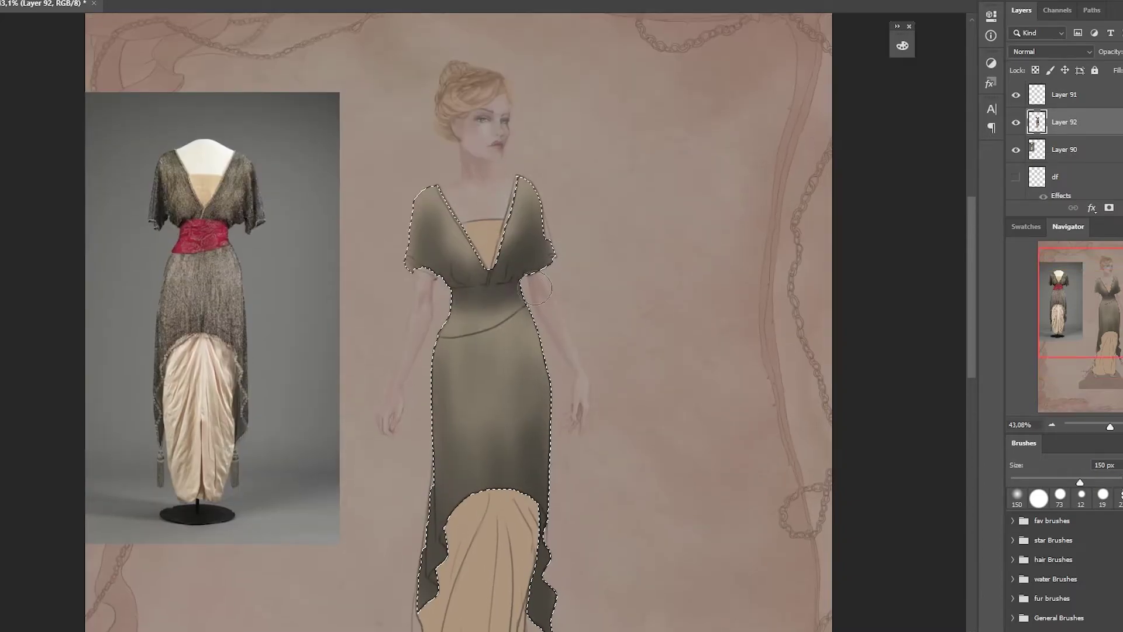
Sample red from the reference photo and paint a wide red sash at the waist.
right_click(460, 288)
key("Return")
left_click_drag(461, 288, 527, 250)
left_click(196, 266, "alt")
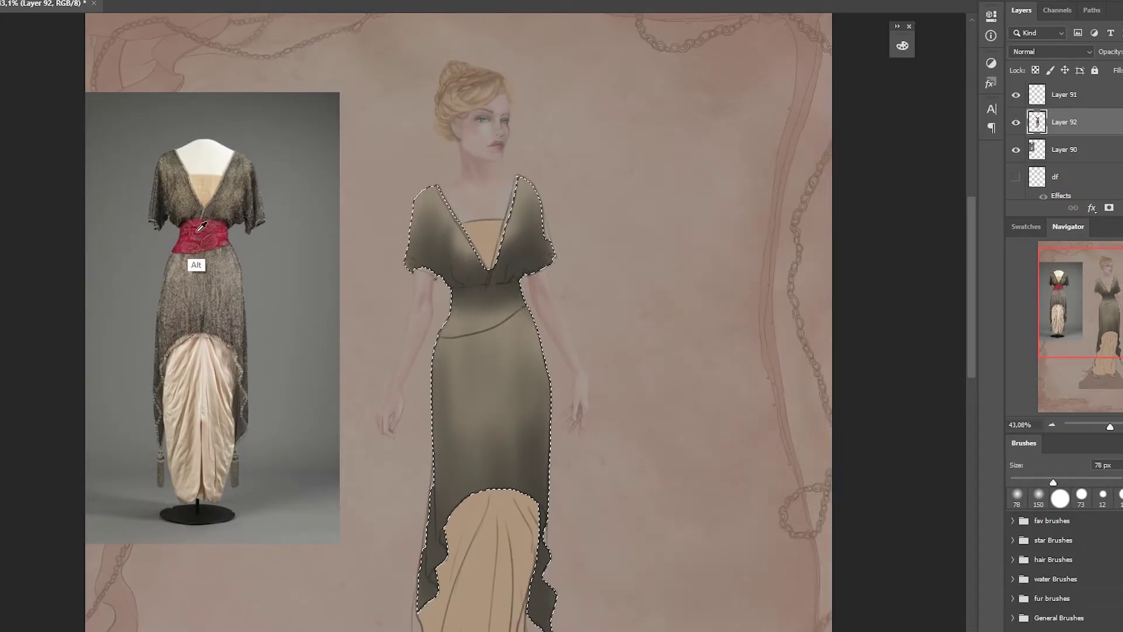
left_click_drag(451, 328, 509, 296)
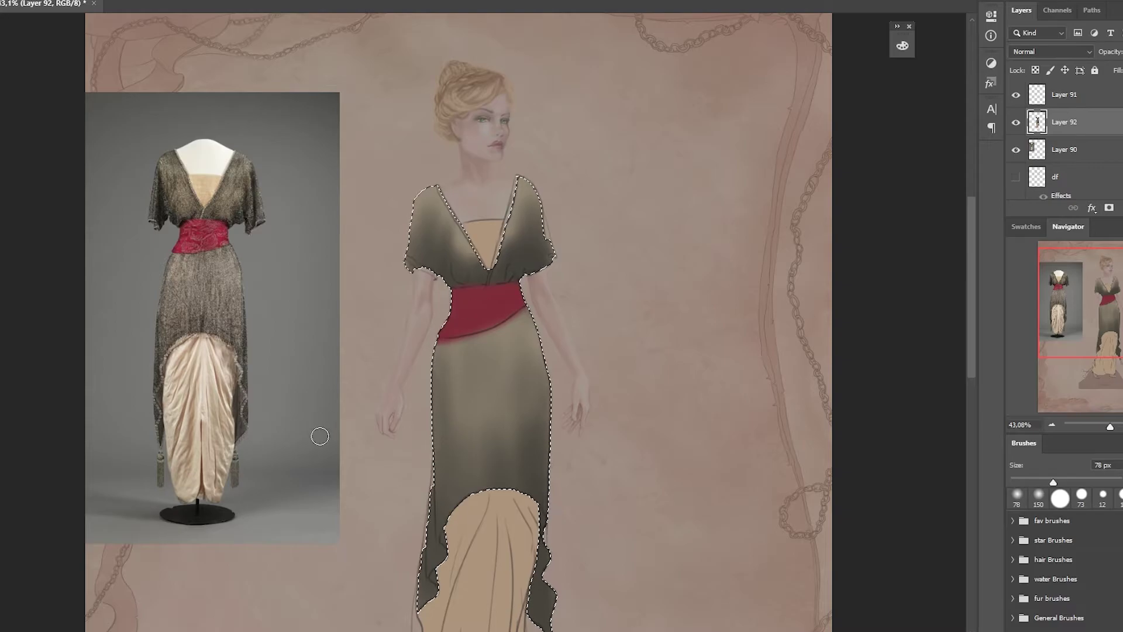
Deselect and select the colour layer with the sketch layer, opening layer options for merging.
key("ctrl+d")
left_click(1063, 94, "shift")
right_click(1076, 96)
Merge the colour layer into the sketch and outline the neckline in a sampled dark colour.
left_click(965, 479)
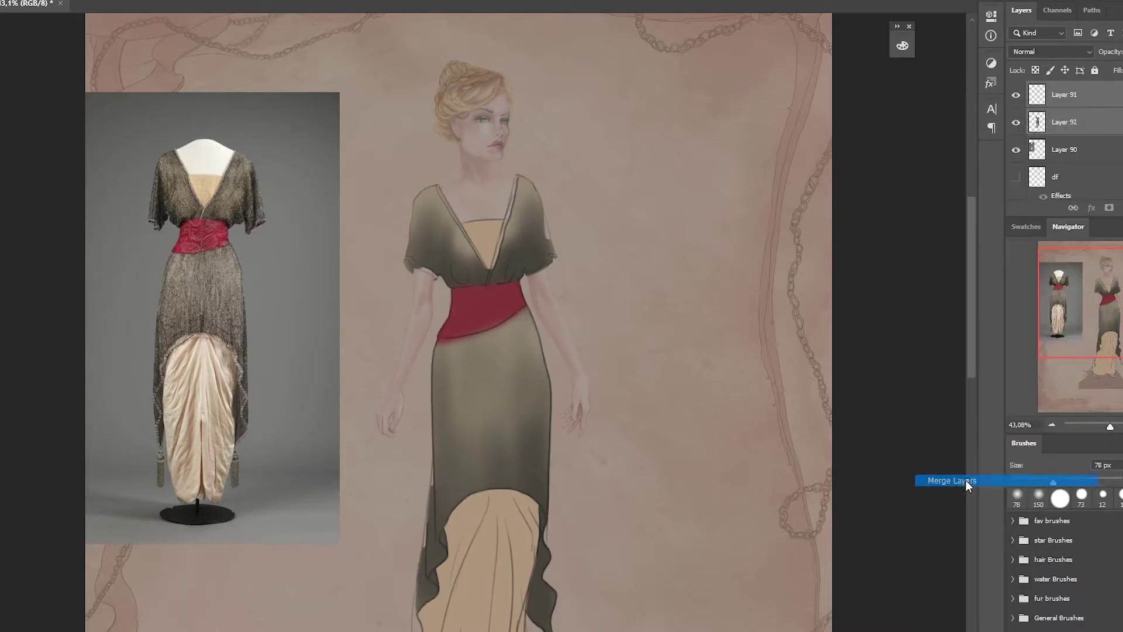
right_click(520, 241)
left_click(727, 321)
key("Return")
left_click_drag(507, 211, 491, 271)
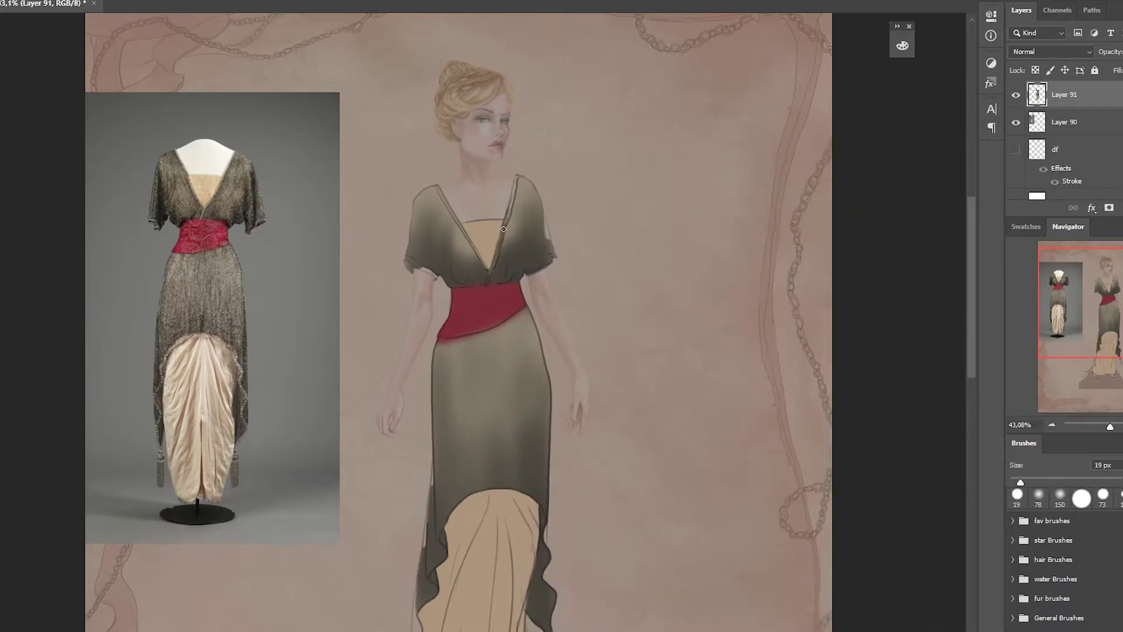
left_click_drag(517, 178, 502, 233)
Darken the dress's left and right hem edges and its left outline.
left_click(549, 238, "alt")
left_click_drag(455, 501, 466, 370)
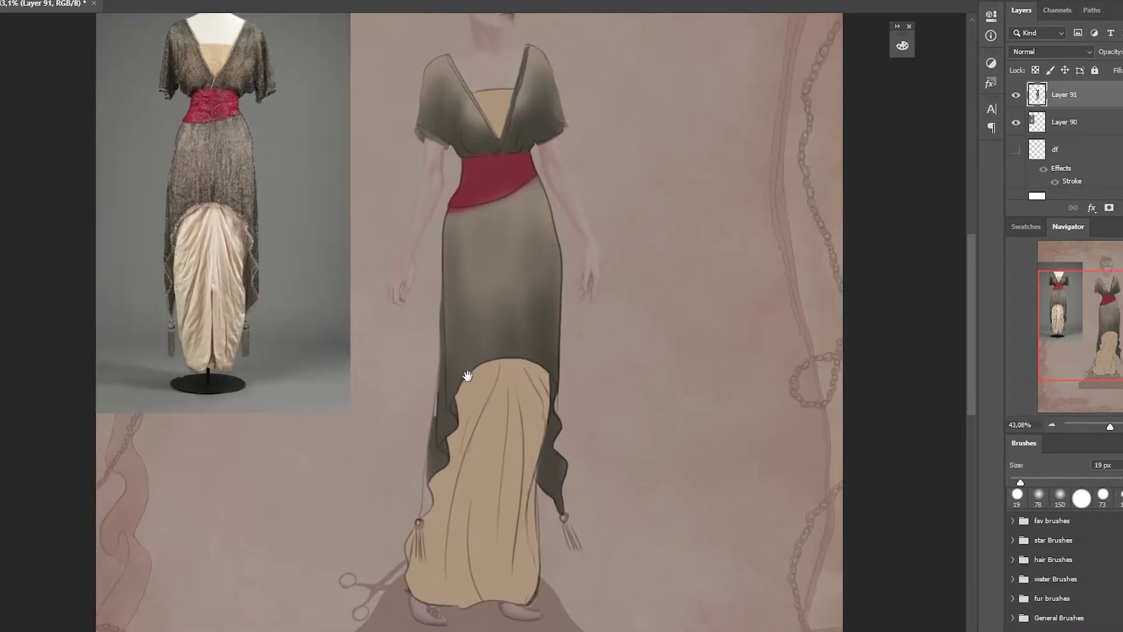
mouse_move(436, 414)
left_mouse_down()
mouse_move(421, 517)
mouse_move(427, 482)
left_mouse_up()
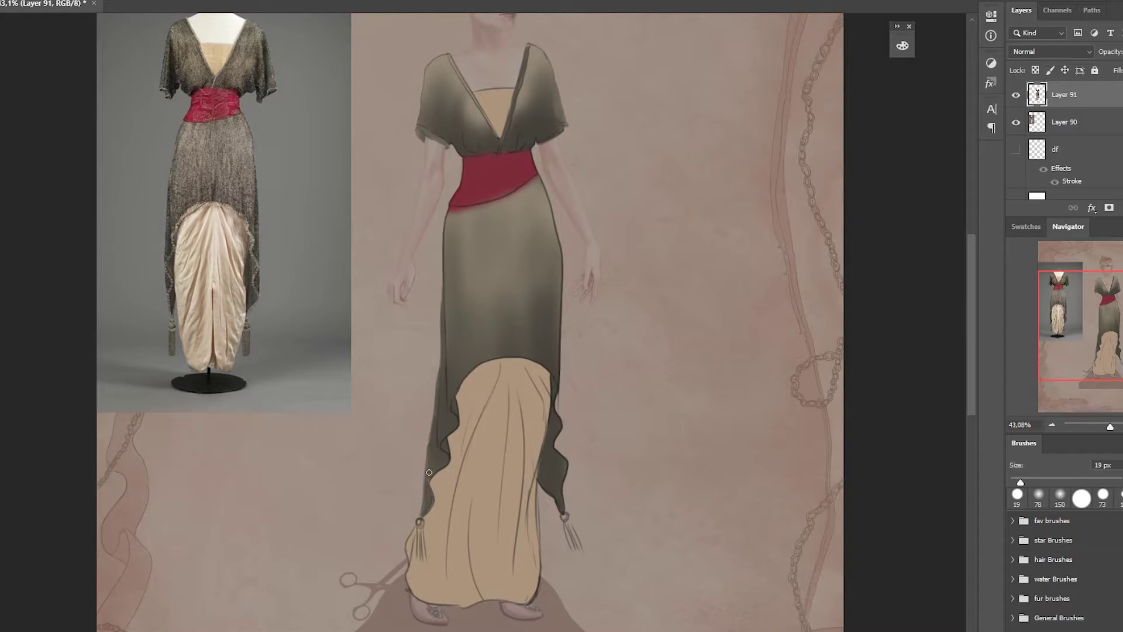
left_click_drag(559, 411, 566, 466)
left_click_drag(456, 408, 441, 316)
left_click_drag(443, 278, 444, 380)
mouse_move(426, 438)
left_mouse_down()
mouse_move(424, 482)
mouse_move(431, 369)
left_mouse_up()
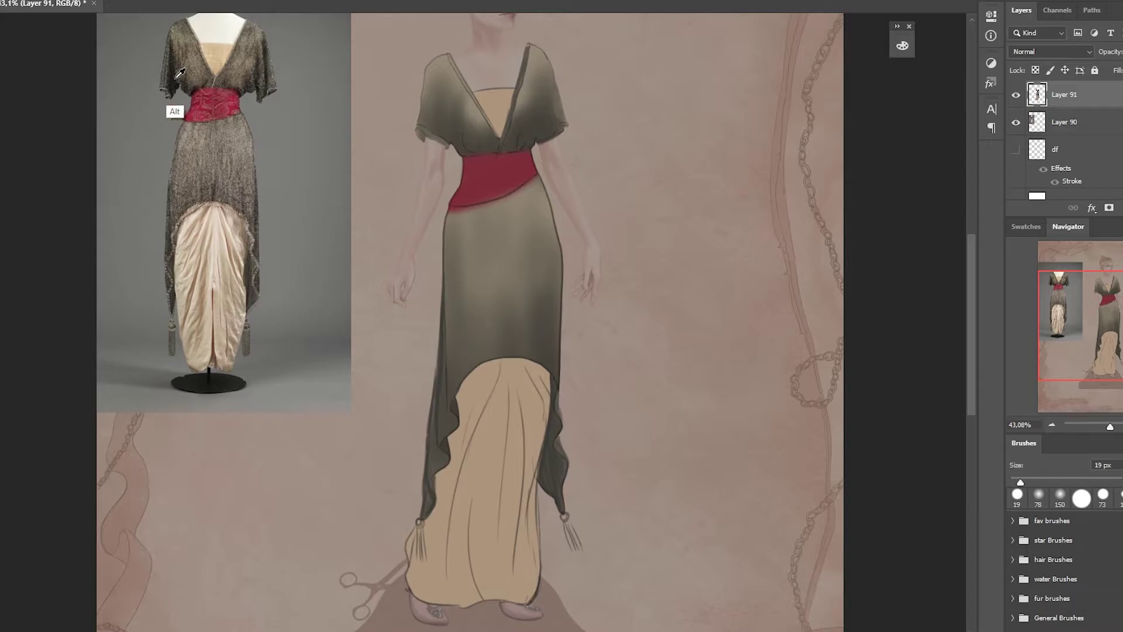
Line the red sash's lower edge with a thin brush and shade its top edge.
right_click(491, 137)
double_click(731, 308)
left_click_drag(454, 206, 536, 176)
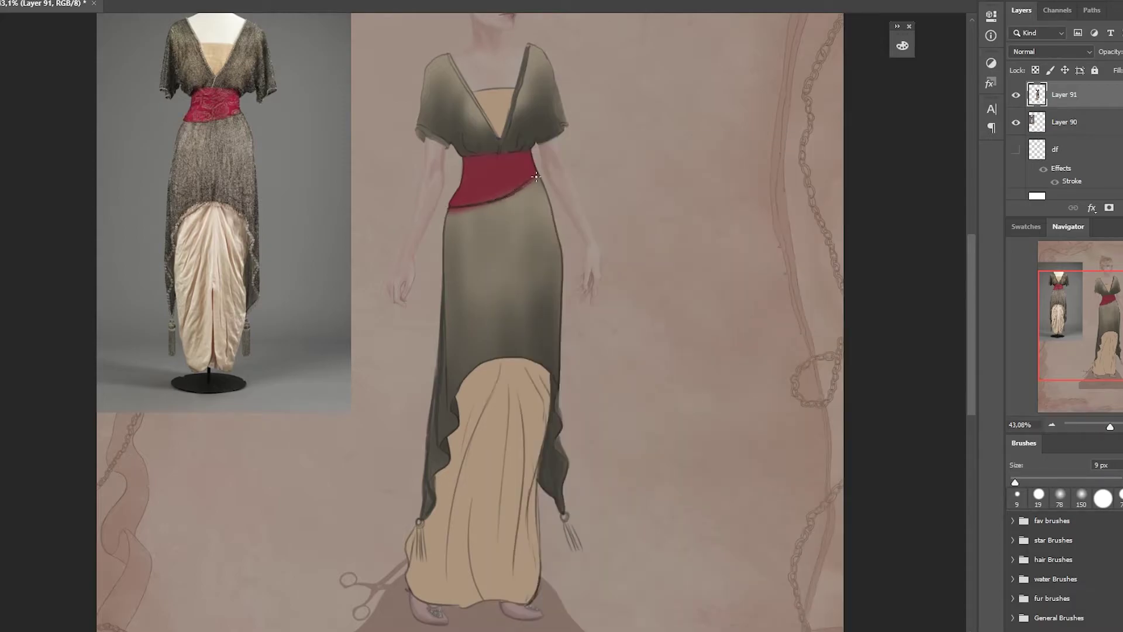
right_click(478, 153)
double_click(727, 293)
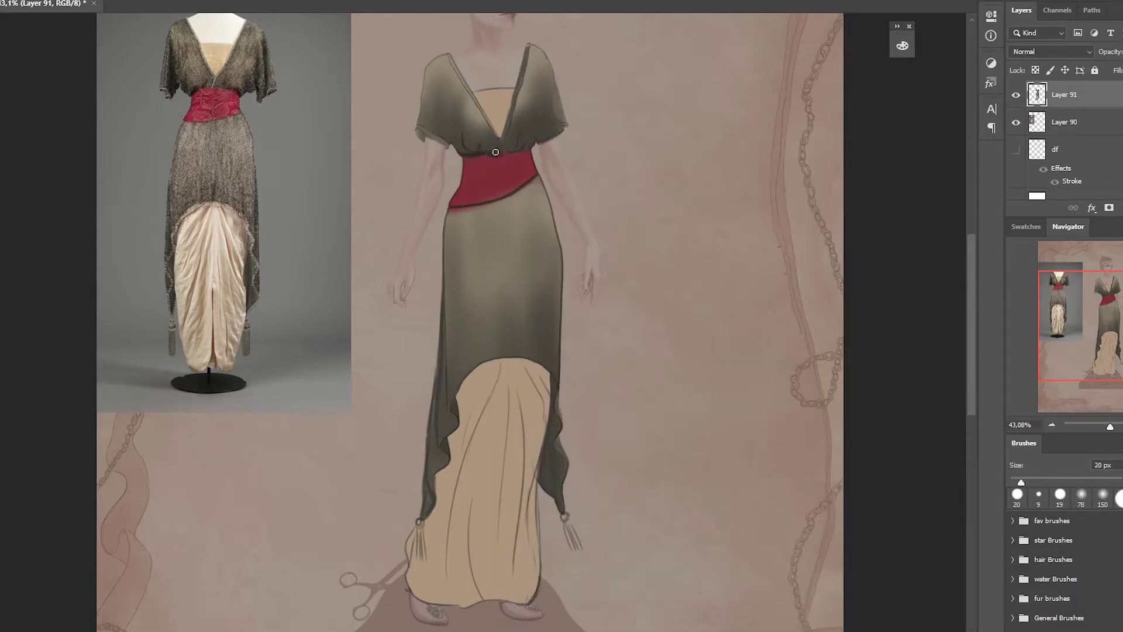
mouse_move(495, 152)
left_mouse_down()
mouse_move(525, 151)
mouse_move(525, 73)
mouse_move(477, 105)
mouse_move(446, 55)
left_mouse_up()
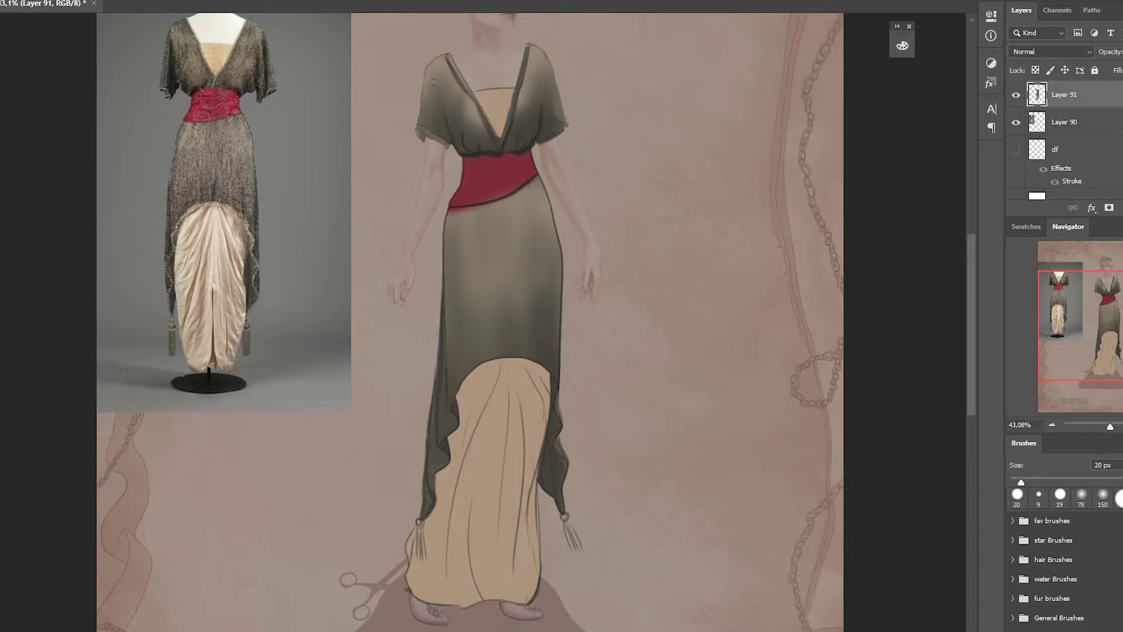
Darken both shoulders, the left sleeve and the fabric edge beside the underskirt.
right_click(600, 106)
double_click(761, 361)
left_click_drag(547, 82, 553, 158)
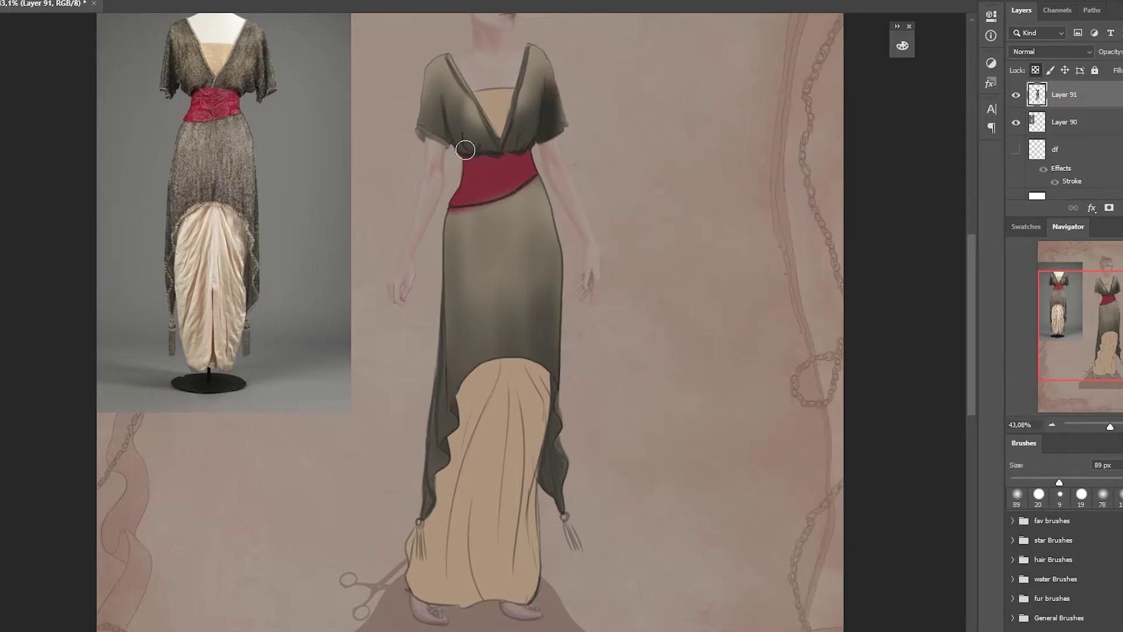
left_click_drag(465, 149, 432, 69)
right_click(440, 351)
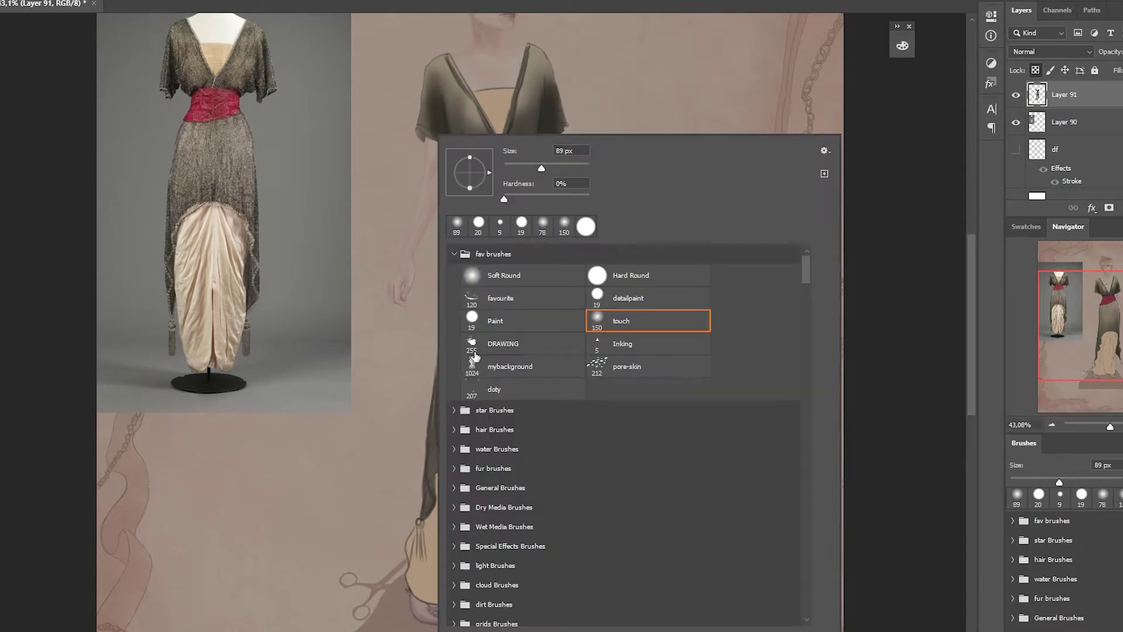
double_click(474, 351)
mouse_move(439, 471)
left_mouse_down()
mouse_move(455, 410)
mouse_move(444, 373)
left_mouse_up()
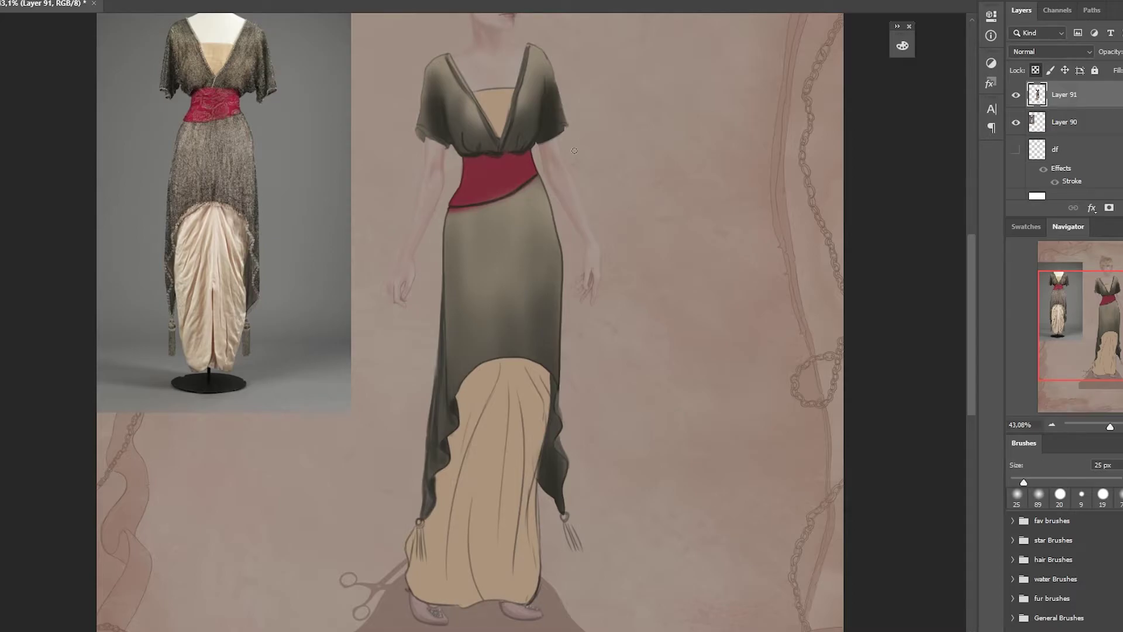
Darken the right dress outline and belt edge, add pleat lines, and shade the tassels.
right_click(585, 327)
double_click(620, 351)
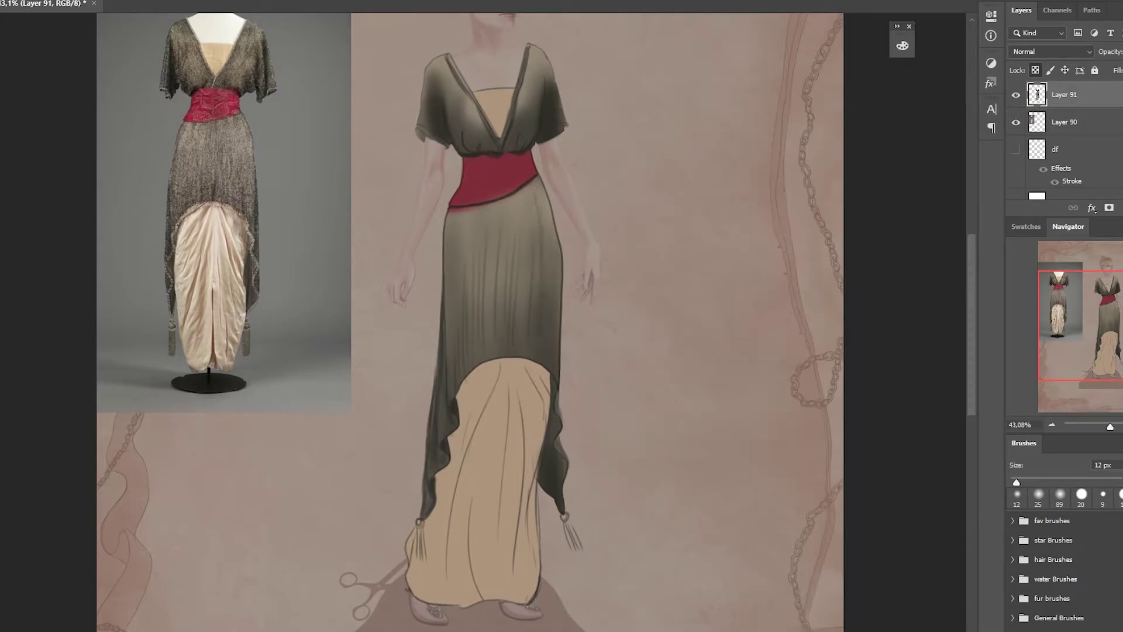
left_click_drag(548, 261, 541, 188)
mouse_move(449, 207)
left_mouse_down()
mouse_move(471, 209)
mouse_move(481, 277)
left_mouse_up()
left_click_drag(471, 216, 475, 255)
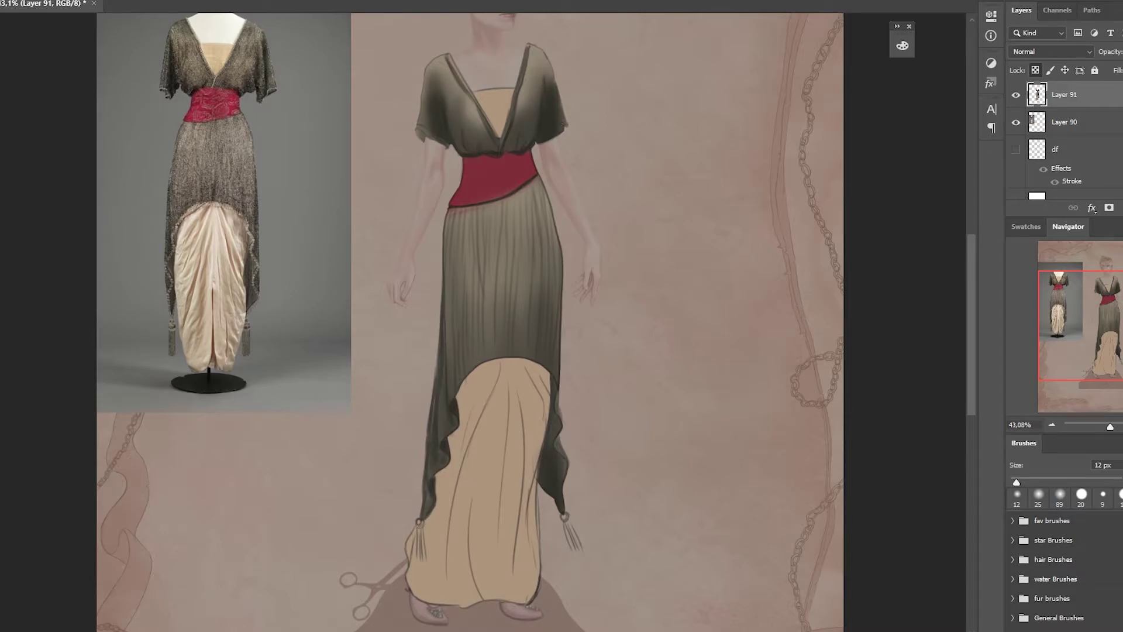
left_click_drag(418, 520, 425, 564)
left_click_drag(562, 513, 576, 553)
Paint light highlights down the beige underskirt with a larger soft brush.
right_click(556, 536)
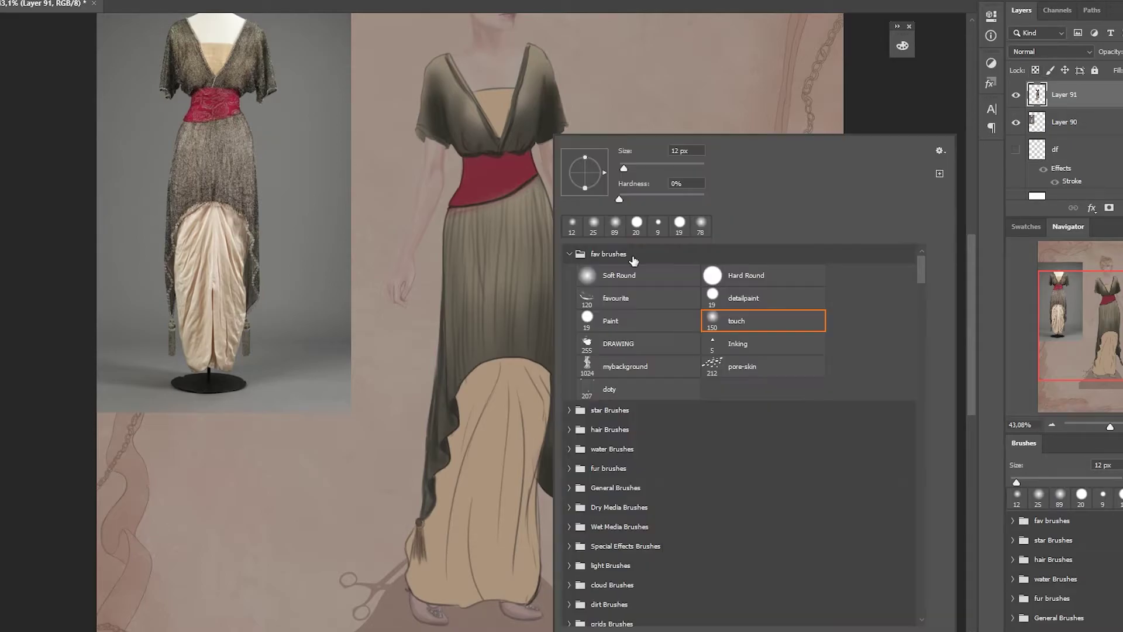
double_click(742, 332)
left_click_drag(497, 366, 456, 506)
mouse_move(472, 430)
left_mouse_down()
mouse_move(444, 570)
mouse_move(466, 603)
left_mouse_up()
left_click_drag(468, 366, 449, 440)
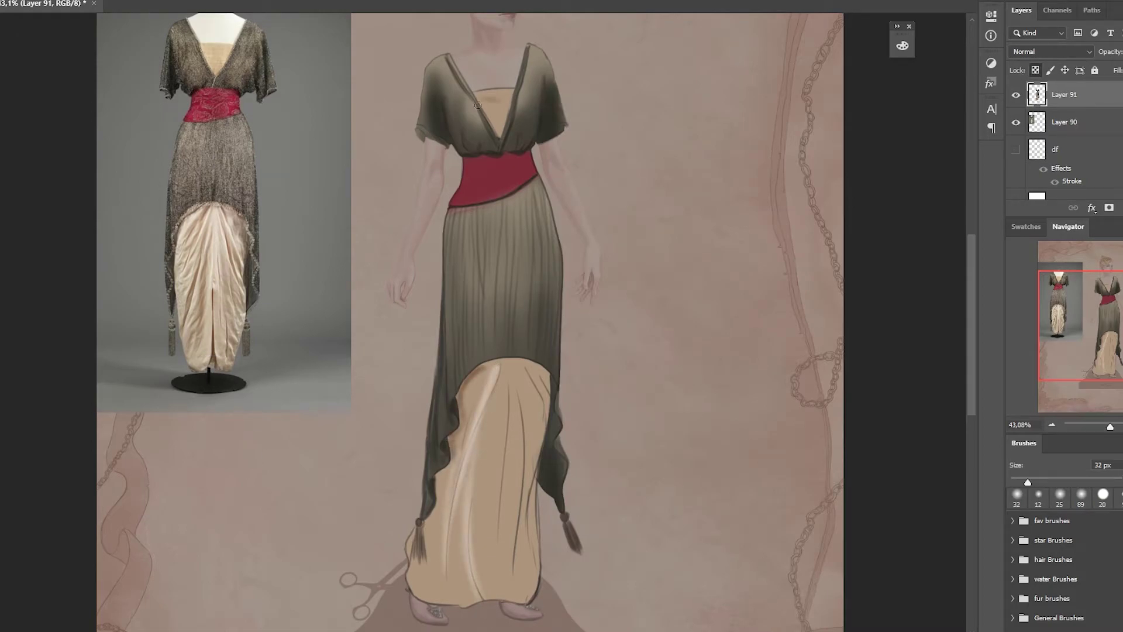
Paint dark vertical fold lines and brown top-edge shading on the underskirt.
right_click(470, 448)
key("Escape")
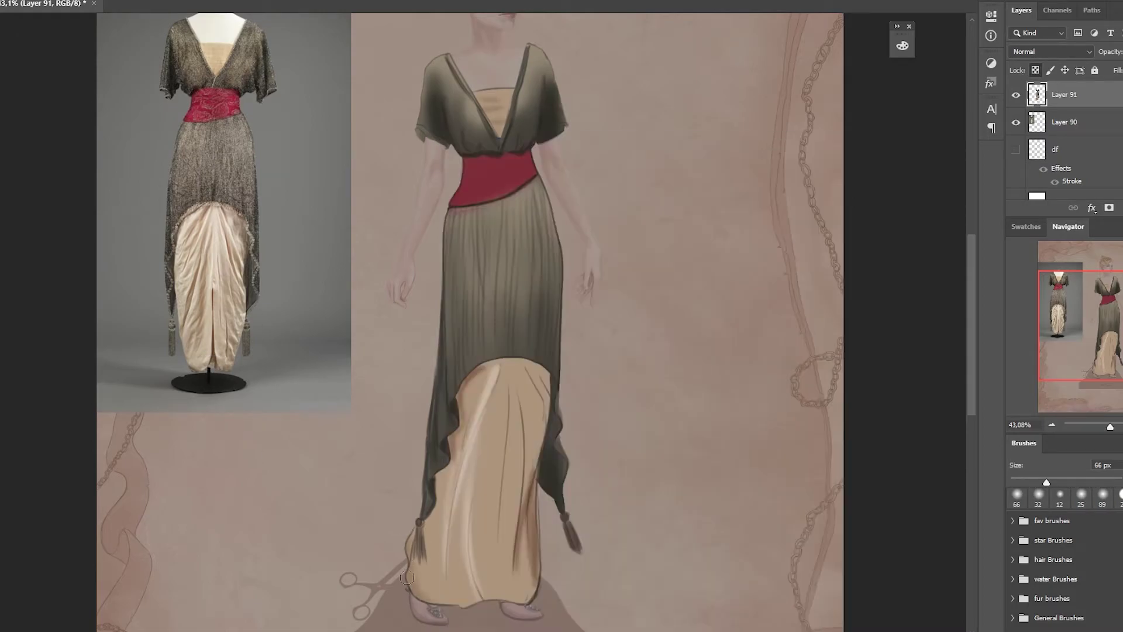
mouse_move(462, 486)
left_mouse_down()
mouse_move(444, 602)
mouse_move(471, 608)
left_mouse_up()
mouse_move(535, 506)
left_mouse_down()
mouse_move(521, 363)
mouse_move(547, 389)
mouse_move(477, 360)
mouse_move(497, 526)
left_mouse_up()
left_click_drag(503, 409, 520, 597)
left_click_drag(488, 506, 480, 596)
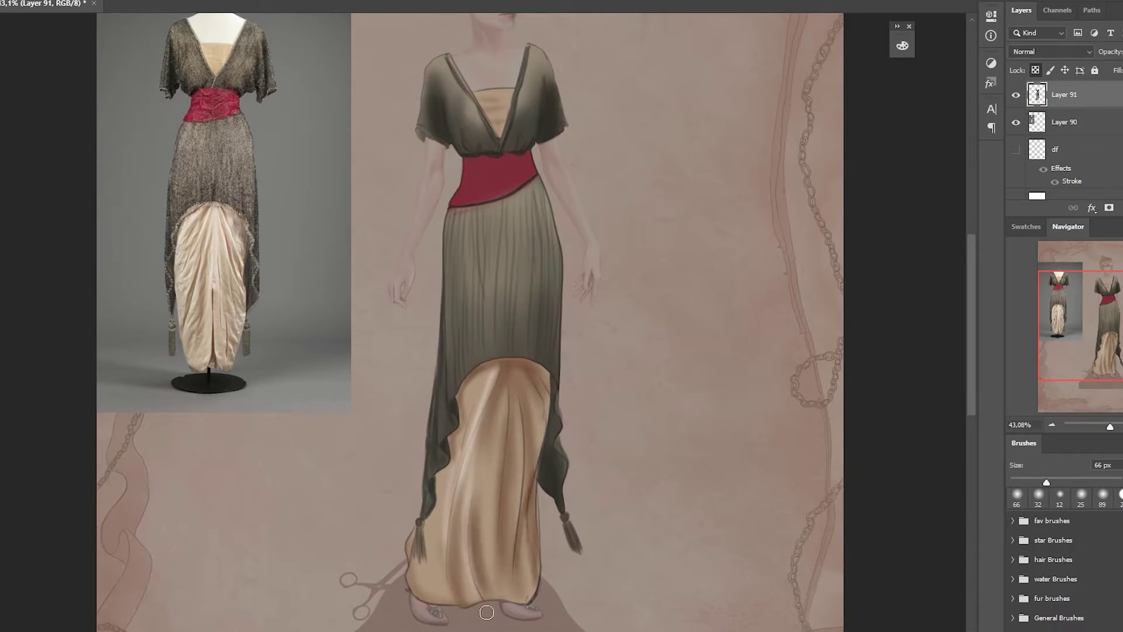
left_click_drag(474, 454, 465, 593)
left_click_drag(462, 448, 430, 576)
mouse_move(488, 424)
left_mouse_down()
mouse_move(471, 392)
mouse_move(445, 606)
left_mouse_up()
Add satin highlights along the underskirt folds, using a smaller brush for finer strokes.
left_click_drag(483, 514, 494, 600)
left_click_drag(490, 453, 508, 590)
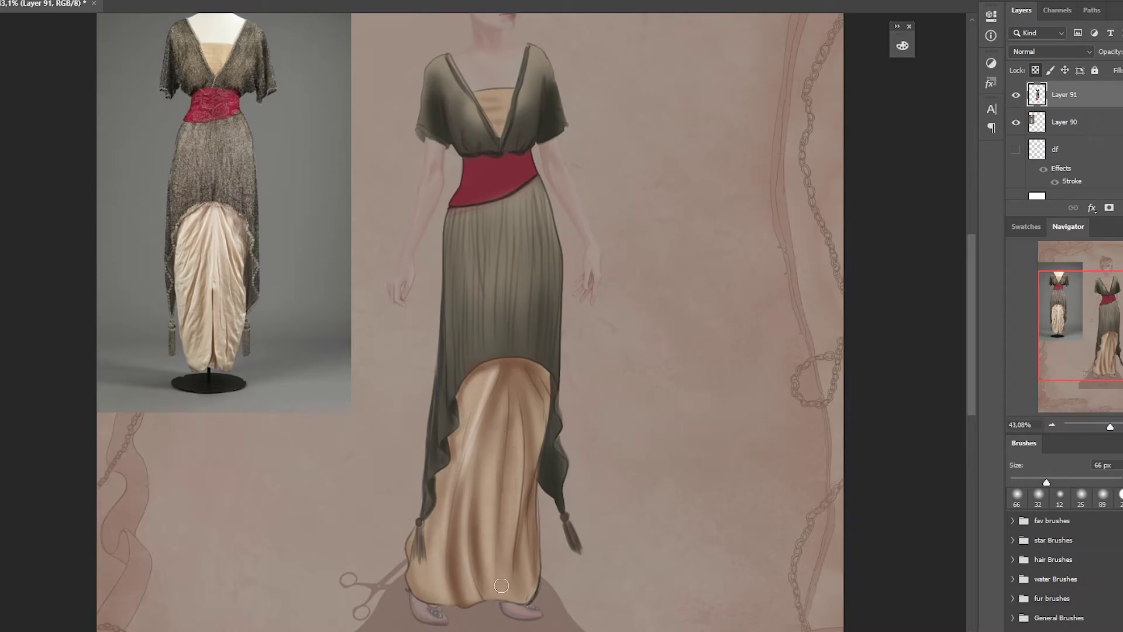
left_click_drag(515, 521, 529, 608)
left_click_drag(514, 368, 535, 448)
key("bracketleft")
key("bracketleft")
key("bracketleft")
left_click_drag(497, 380, 478, 424)
left_click_drag(465, 462, 445, 602)
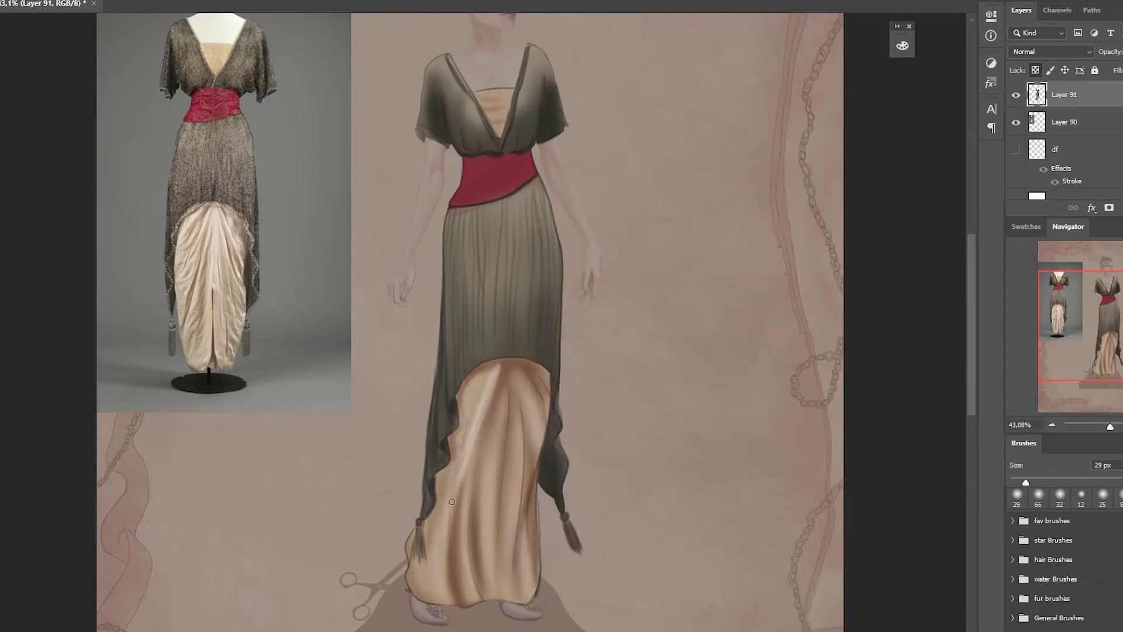
left_click_drag(467, 432, 454, 480)
left_click_drag(484, 380, 463, 432)
left_click_drag(516, 379, 500, 485)
left_click_drag(496, 444, 504, 567)
Brighten and smooth the underskirt, highlighting its right and lower-left edges.
mouse_move(502, 395)
left_mouse_down()
mouse_move(498, 542)
mouse_move(532, 605)
left_mouse_up()
left_click_drag(477, 559, 480, 605)
left_click_drag(471, 497, 465, 593)
mouse_move(522, 368)
left_mouse_down()
mouse_move(543, 450)
mouse_move(534, 403)
left_mouse_up()
left_click_drag(411, 558, 419, 602)
left_click_drag(408, 529, 424, 603)
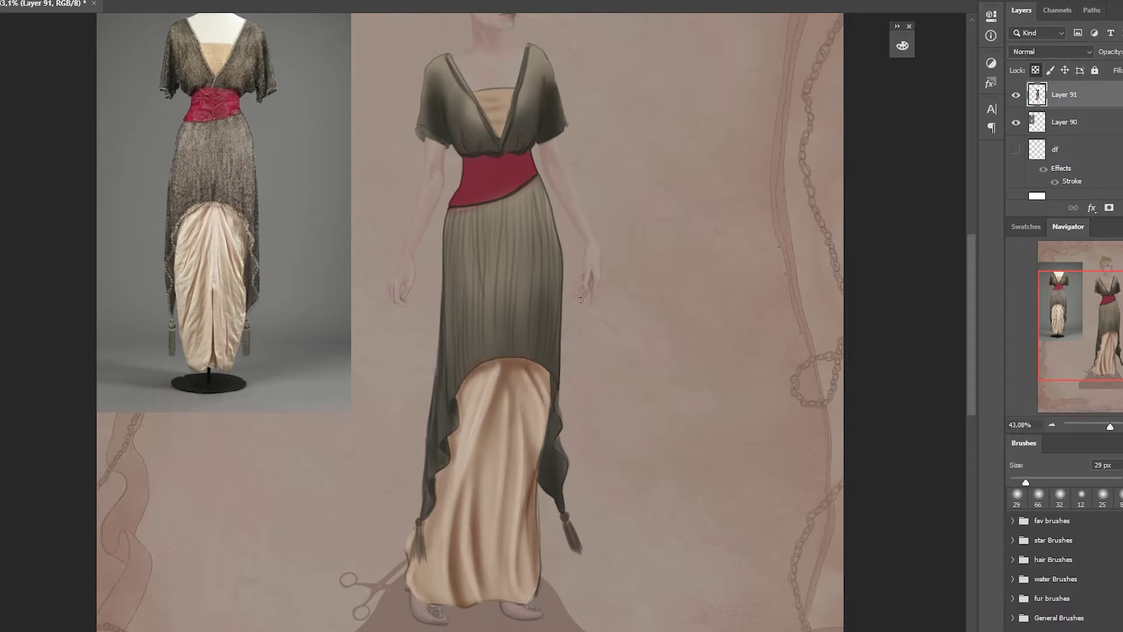
mouse_move(538, 445)
left_mouse_down()
mouse_move(533, 586)
mouse_move(529, 532)
left_mouse_up()
left_click_drag(503, 361, 502, 400)
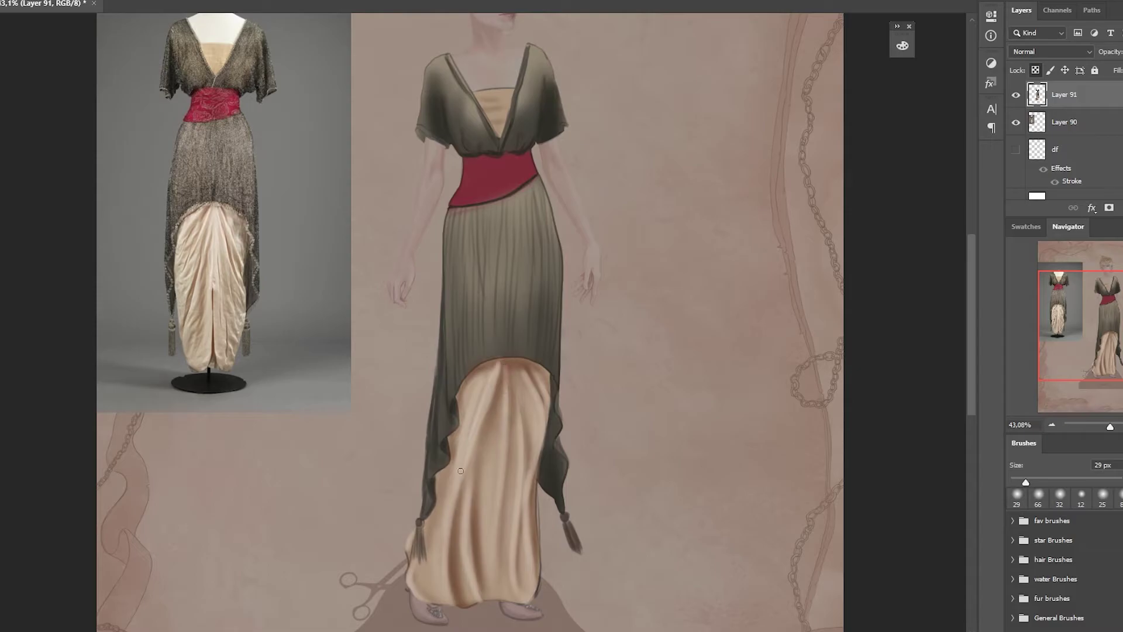
Shade the underskirt's top edge, right side and lower-left hem, and darken the left neckline edge.
right_click(506, 368)
double_click(744, 322)
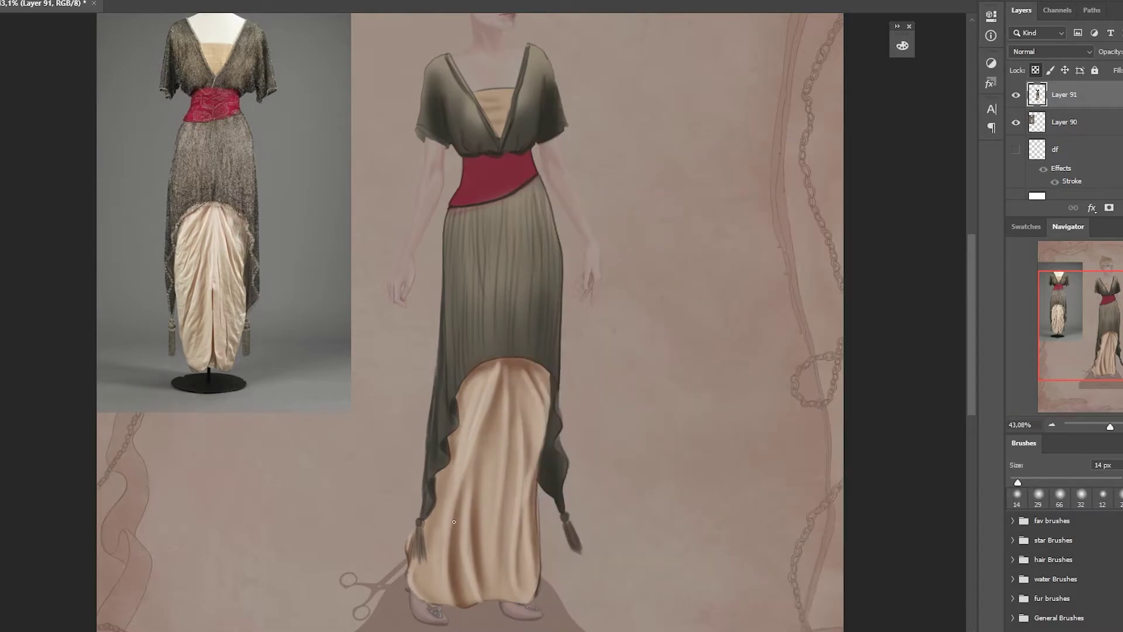
left_click_drag(497, 360, 475, 405)
left_click_drag(525, 375, 521, 418)
mouse_move(535, 372)
left_mouse_down()
mouse_move(548, 422)
mouse_move(519, 451)
left_mouse_up()
left_click_drag(521, 536, 524, 591)
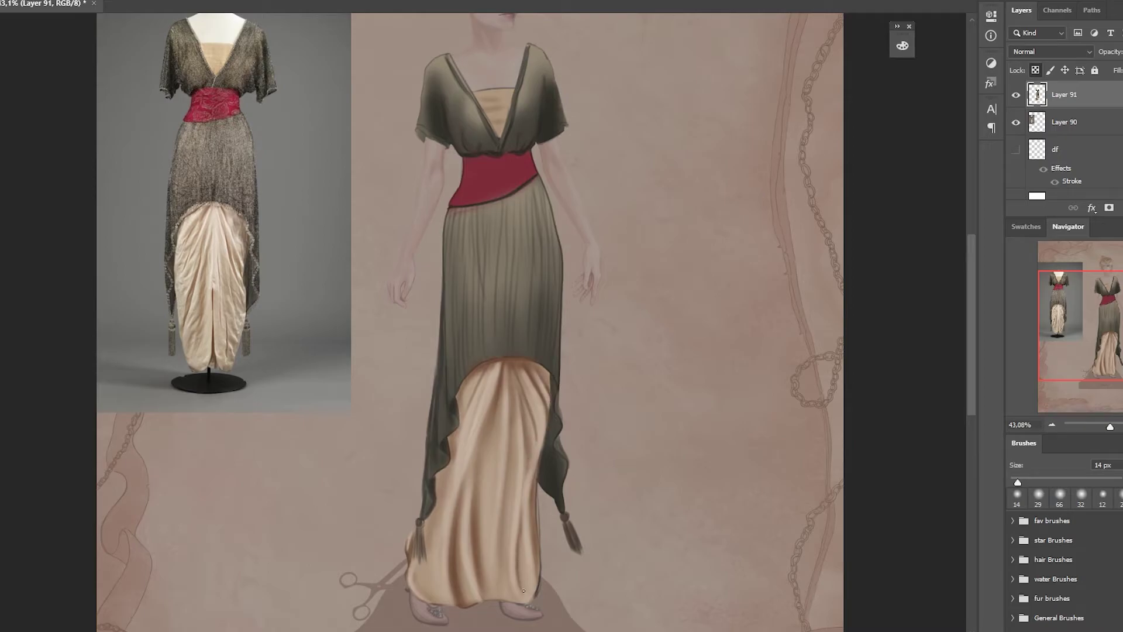
left_click_drag(542, 527, 527, 601)
left_click_drag(436, 573, 421, 603)
left_click_drag(471, 375, 543, 366)
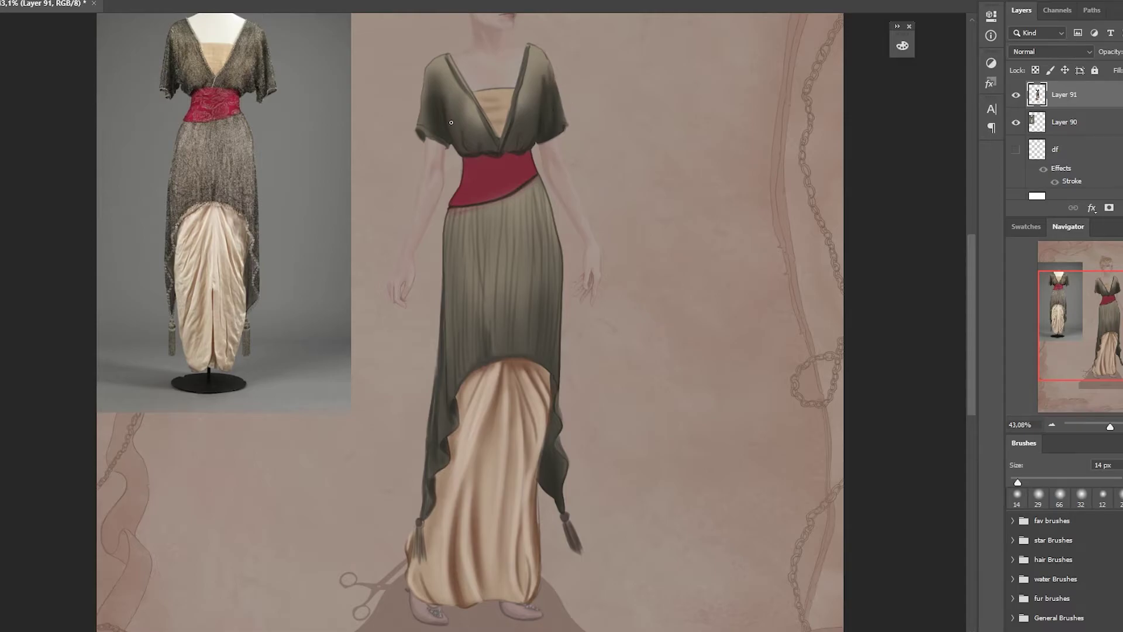
left_click_drag(451, 70, 484, 128)
left_click_drag(446, 53, 497, 135)
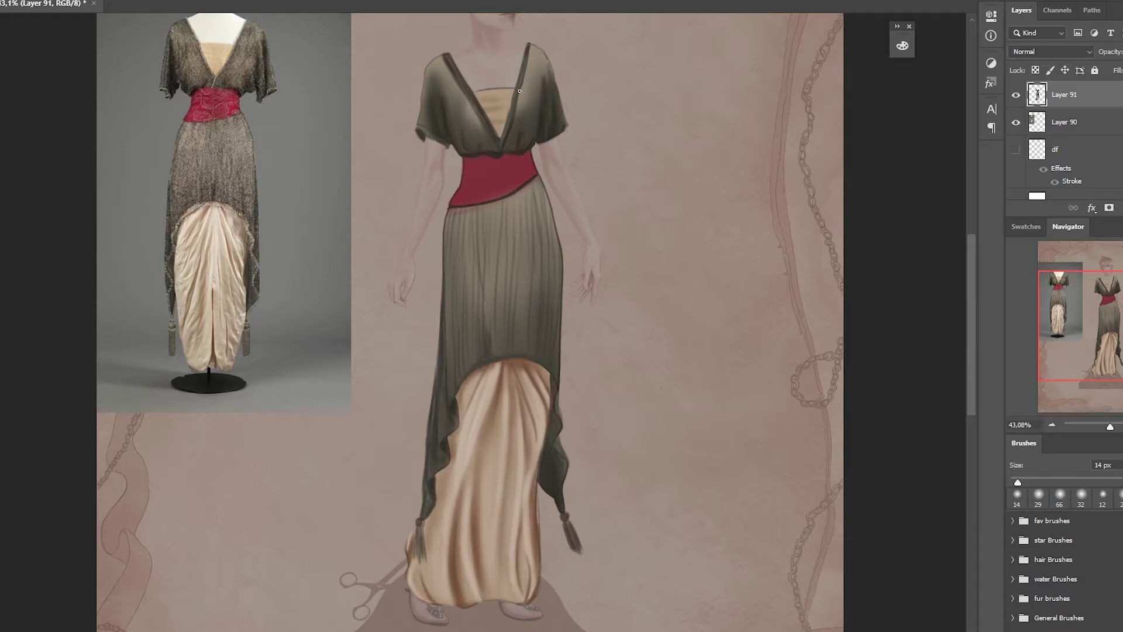
Paint beaded trim along both cuffs and the neckline with the 'star zincir' star brush.
right_click(515, 132)
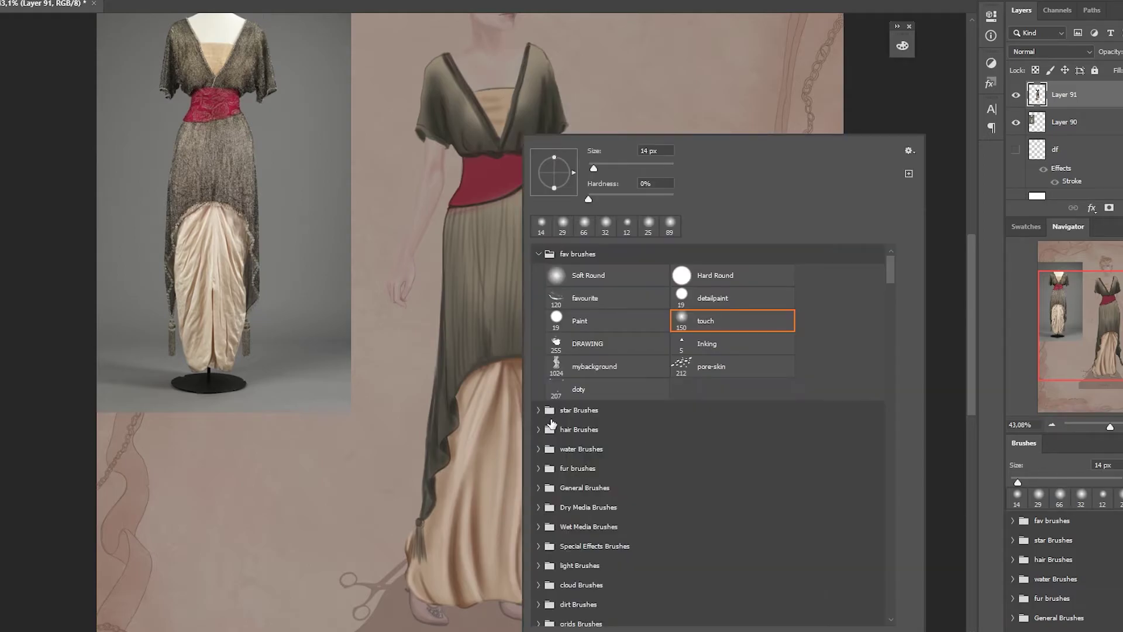
left_click(580, 409)
left_click(586, 454)
left_click(423, 129)
left_click_drag(423, 129, 448, 146)
mouse_move(444, 53)
left_mouse_down()
mouse_move(497, 141)
mouse_move(529, 44)
left_mouse_up()
left_click_drag(538, 143, 561, 125)
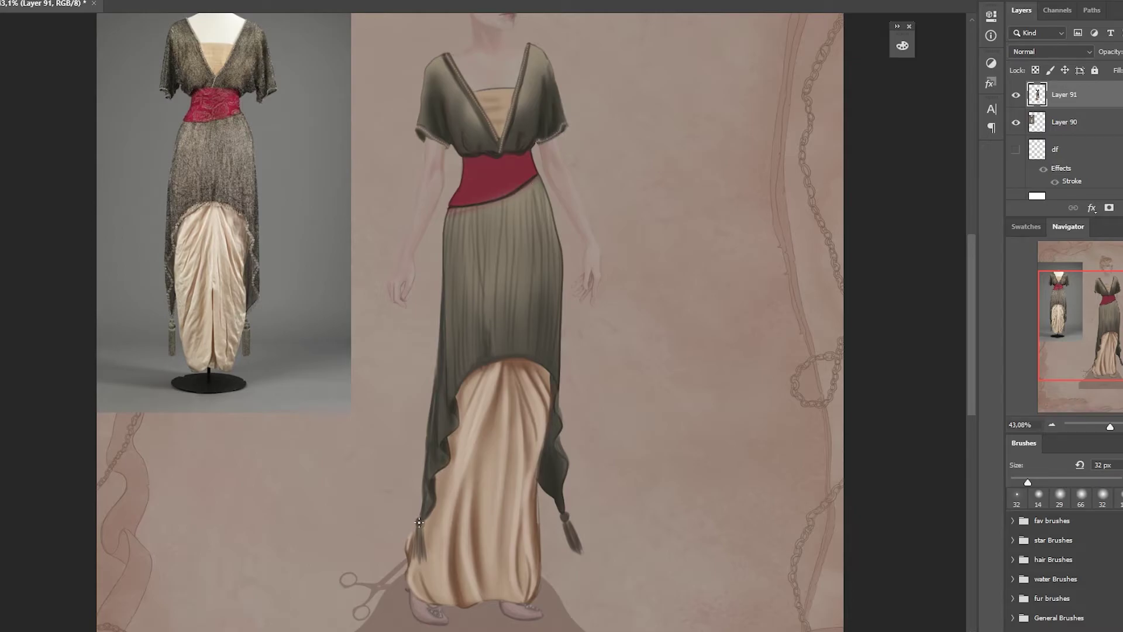
Bead the hem and inner overskirt edge, then highlight both tassels in white.
mouse_move(477, 366)
left_mouse_down()
mouse_move(529, 358)
mouse_move(543, 372)
mouse_move(562, 500)
left_mouse_up()
left_click_drag(422, 526, 473, 367)
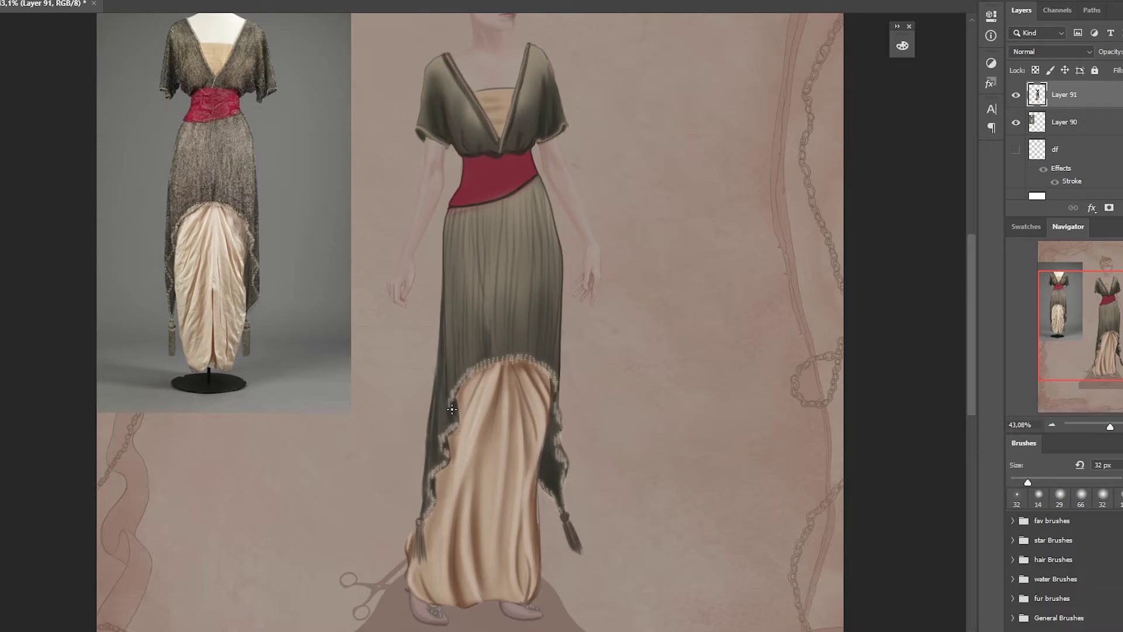
left_click_drag(450, 403, 454, 424)
left_click_drag(421, 554, 419, 527)
left_click_drag(568, 534, 579, 551)
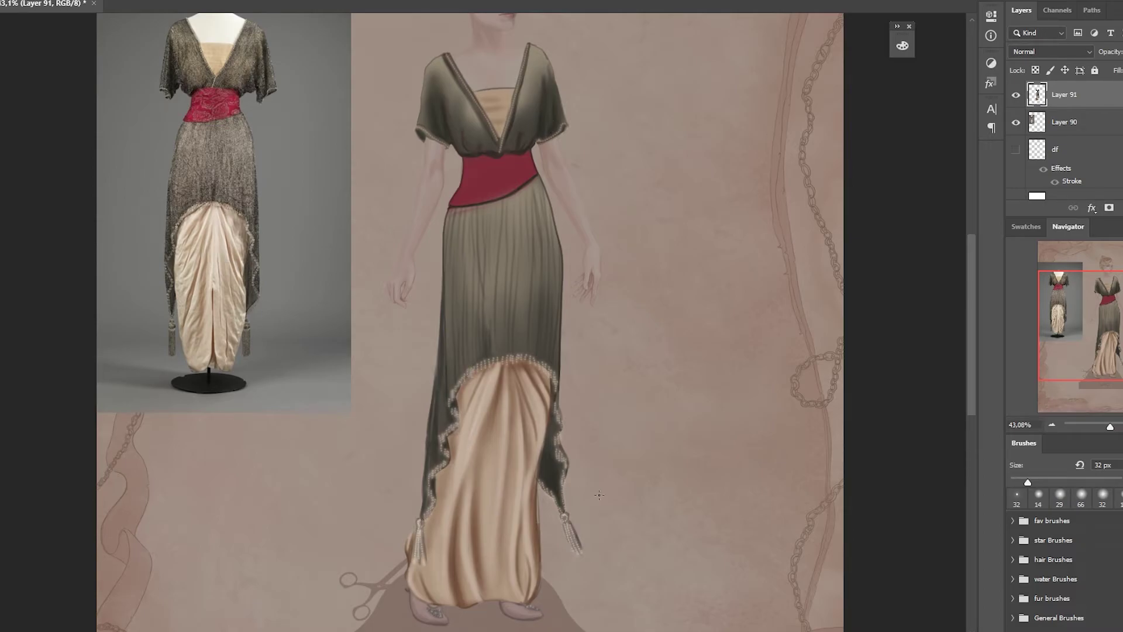
Scatter sparkle speckles over the bodice and sleeves with a 20 px sparkle brush.
right_click(599, 495)
double_click(742, 520)
right_click(541, 170)
left_click(548, 170)
key("Return")
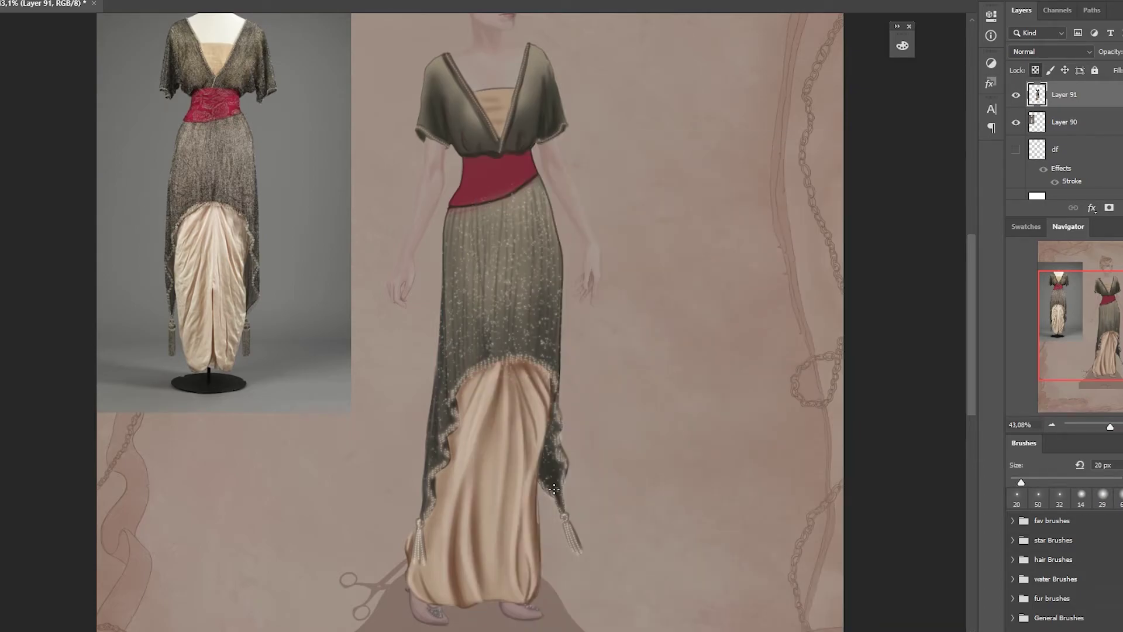
left_click_drag(434, 92, 480, 156)
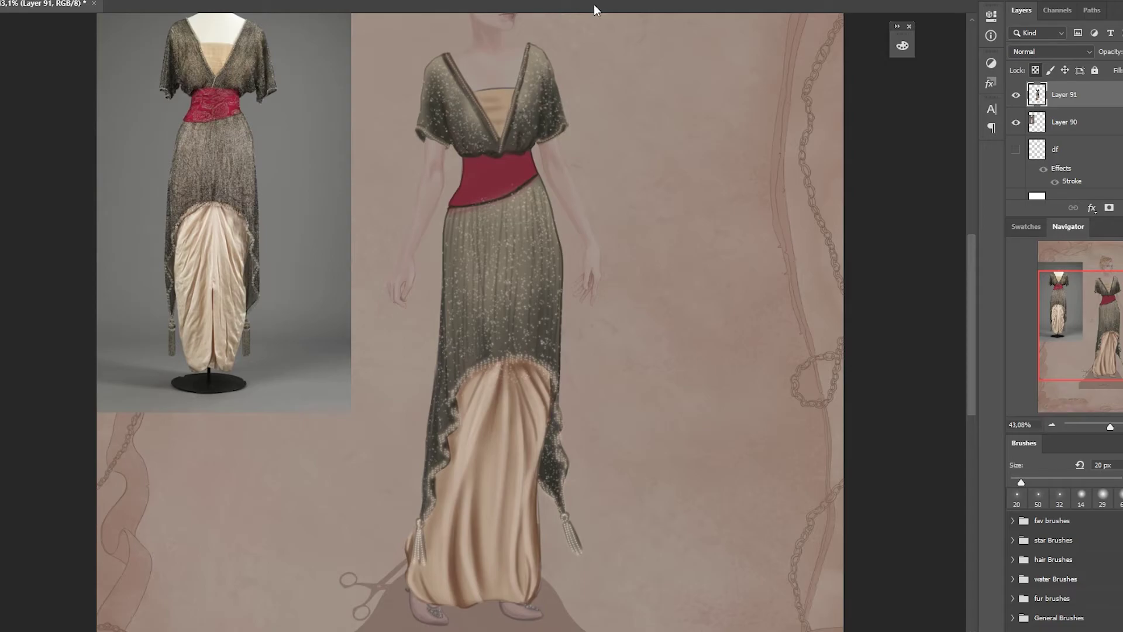
left_click(117, 107)
left_click_drag(433, 67, 474, 132)
Switch to a resized lace-pattern sampled brush.
right_click(552, 399)
scroll(925, 419, "down", 5)
left_click(644, 548)
key("Return")
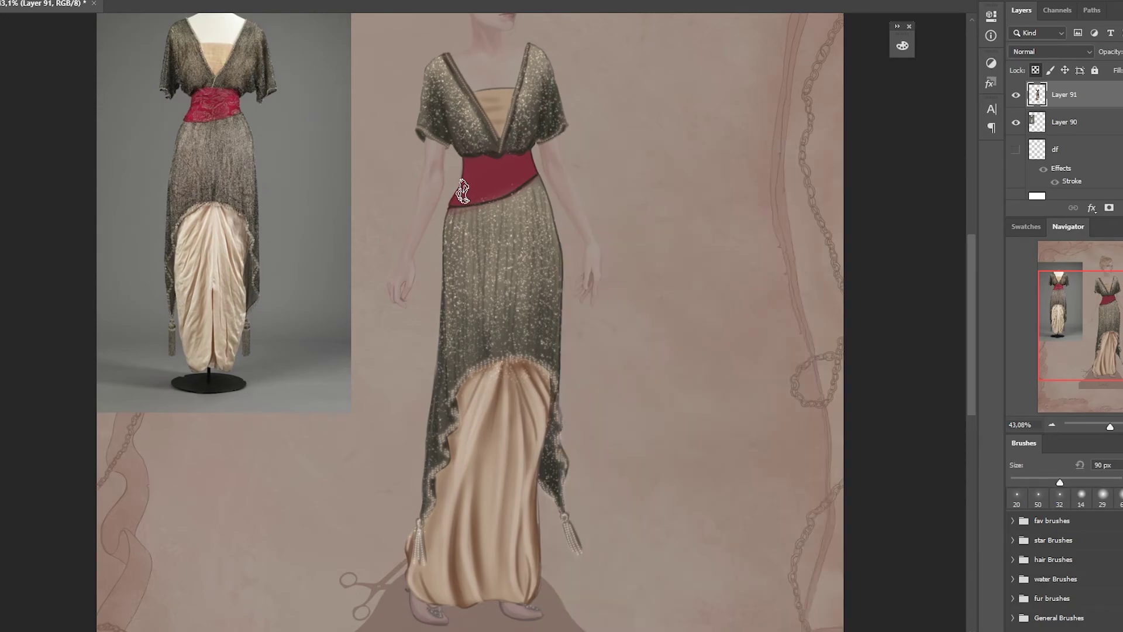
right_click(506, 168)
double_click(705, 388)
Enable Shape Dynamics for Sampled Brush 156 in Brush Settings; a test lace stamp on the belt is undone.
right_click(555, 243)
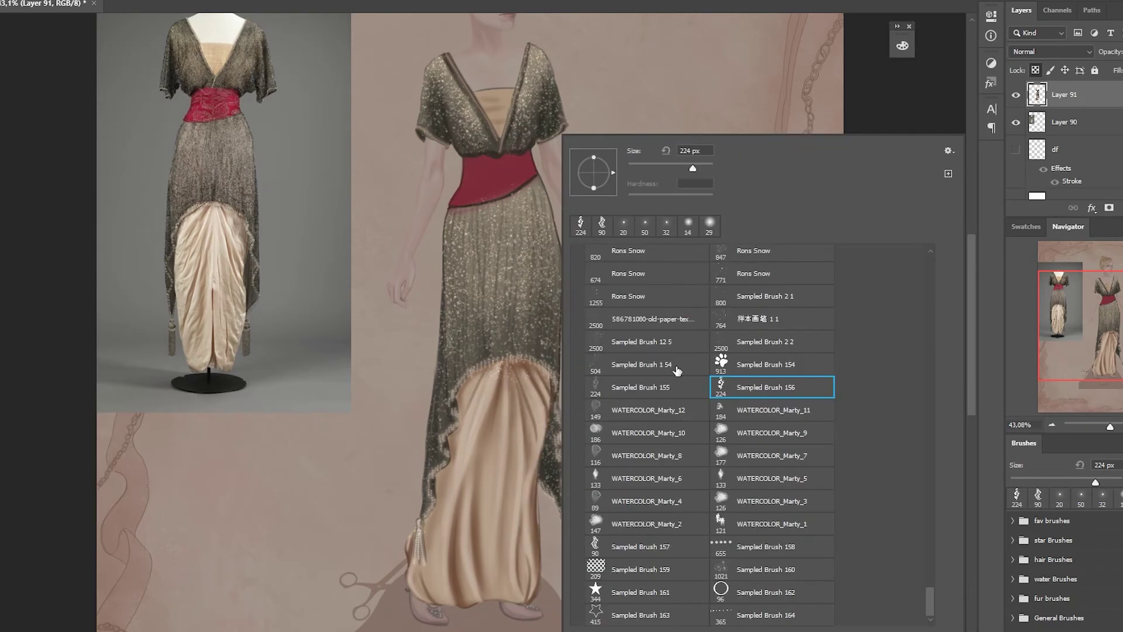
left_click_drag(655, 169, 663, 175)
key("Return")
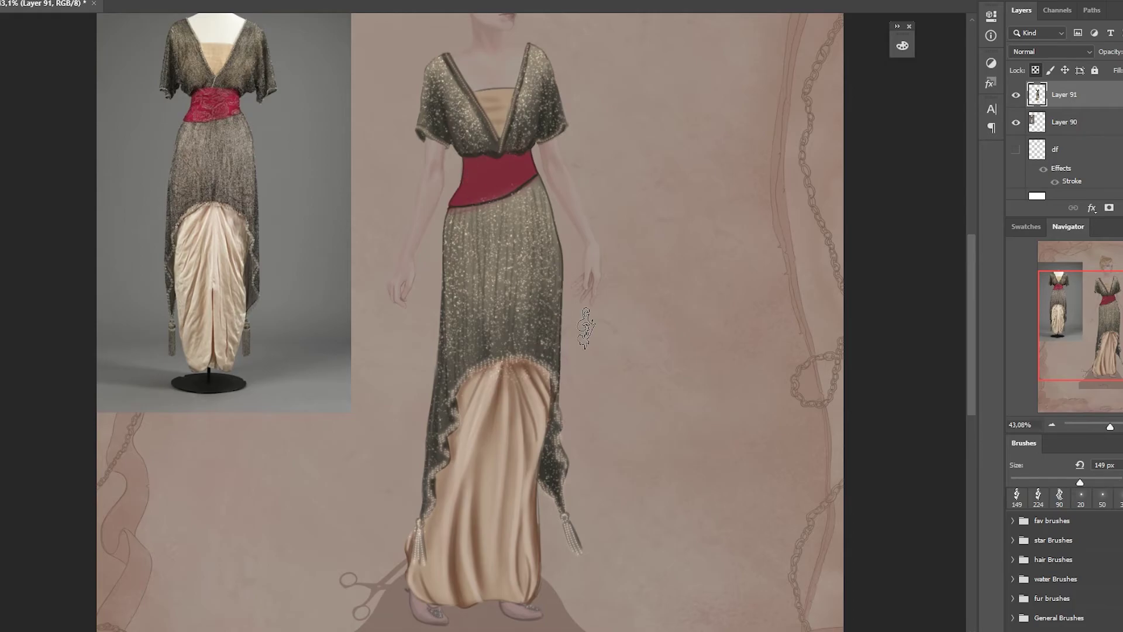
key("alt+w")
left_click(234, 80)
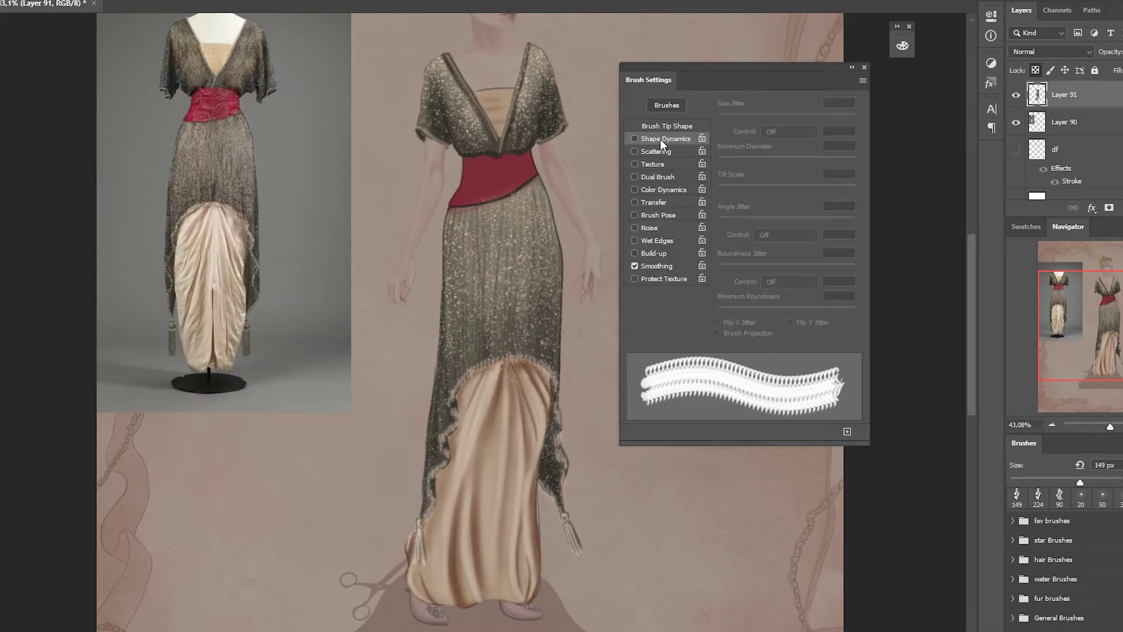
left_click(660, 138)
left_click_drag(462, 181, 513, 175)
key("ctrl+z")
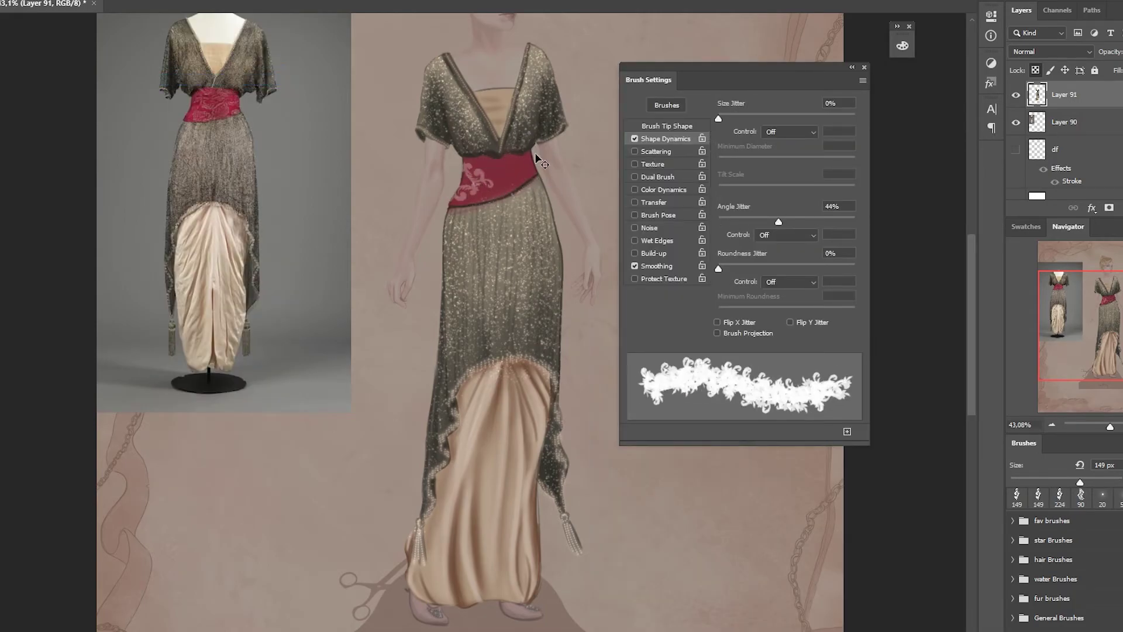
Stamp a lace pattern onto the red belt using another lace-pattern brush.
right_click(547, 175)
double_click(727, 459)
mouse_move(502, 201)
left_mouse_down()
mouse_move(491, 170)
mouse_move(462, 170)
left_mouse_up()
right_click(534, 134)
double_click(603, 610)
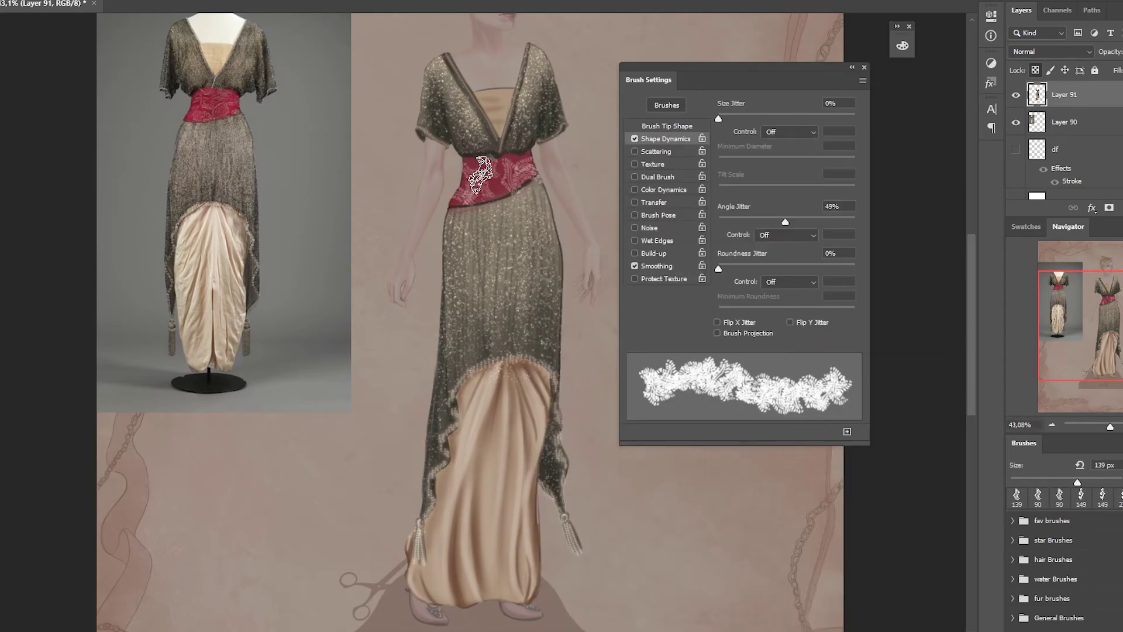
Shade the red belt diagonally with a small round brush.
right_click(515, 157)
scroll(702, 410, "up", 10)
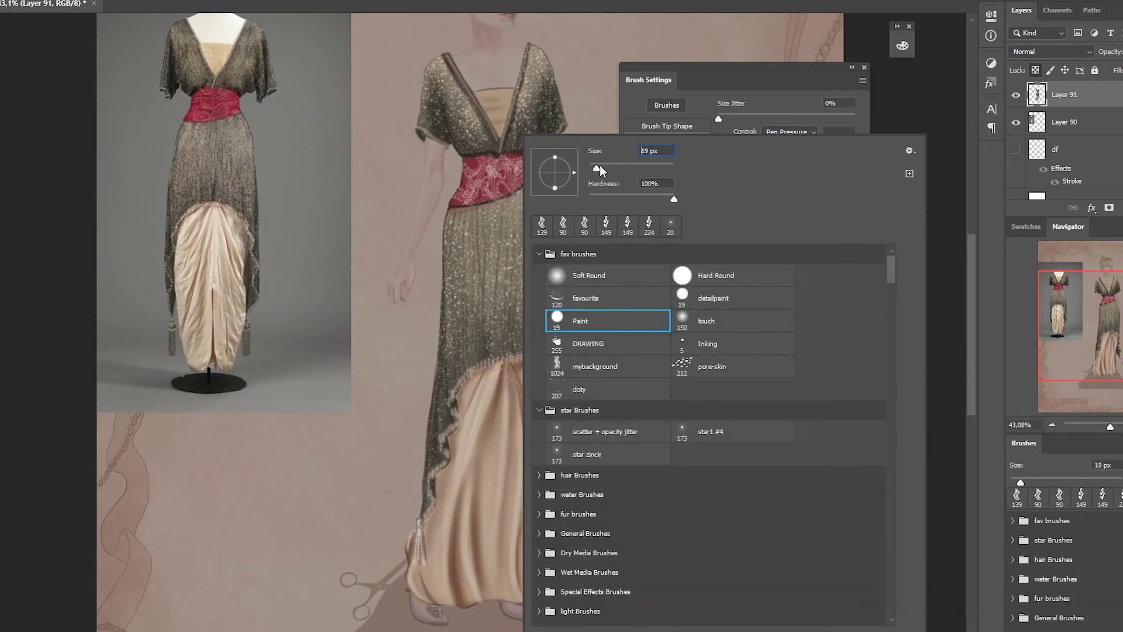
double_click(608, 319)
left_click(864, 67)
left_click(199, 98, "alt")
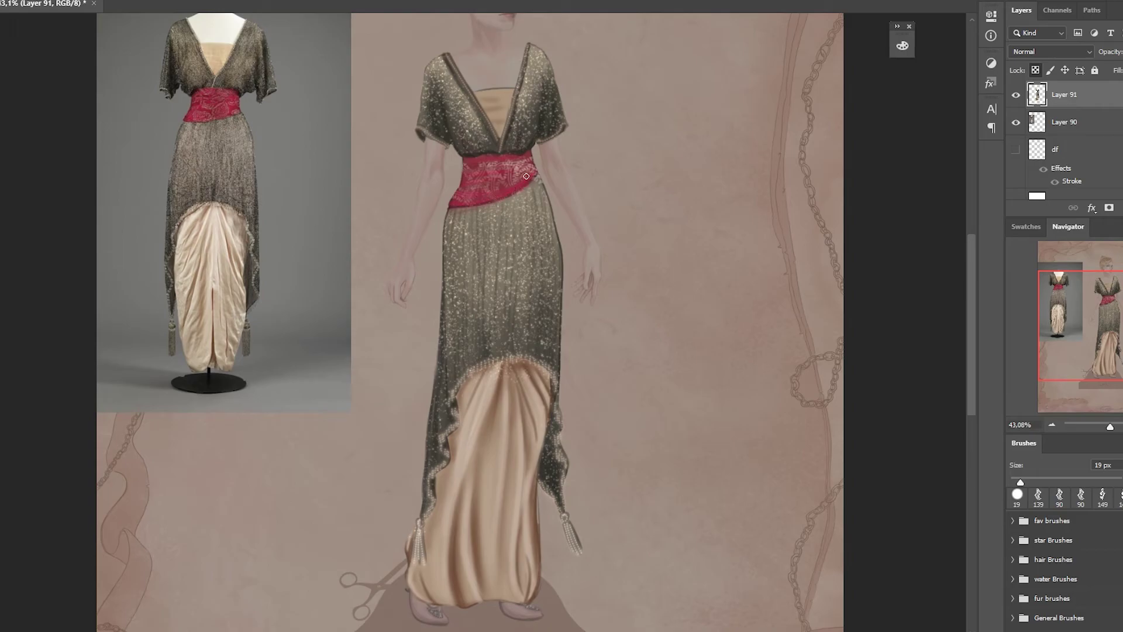
left_click_drag(454, 204, 520, 156)
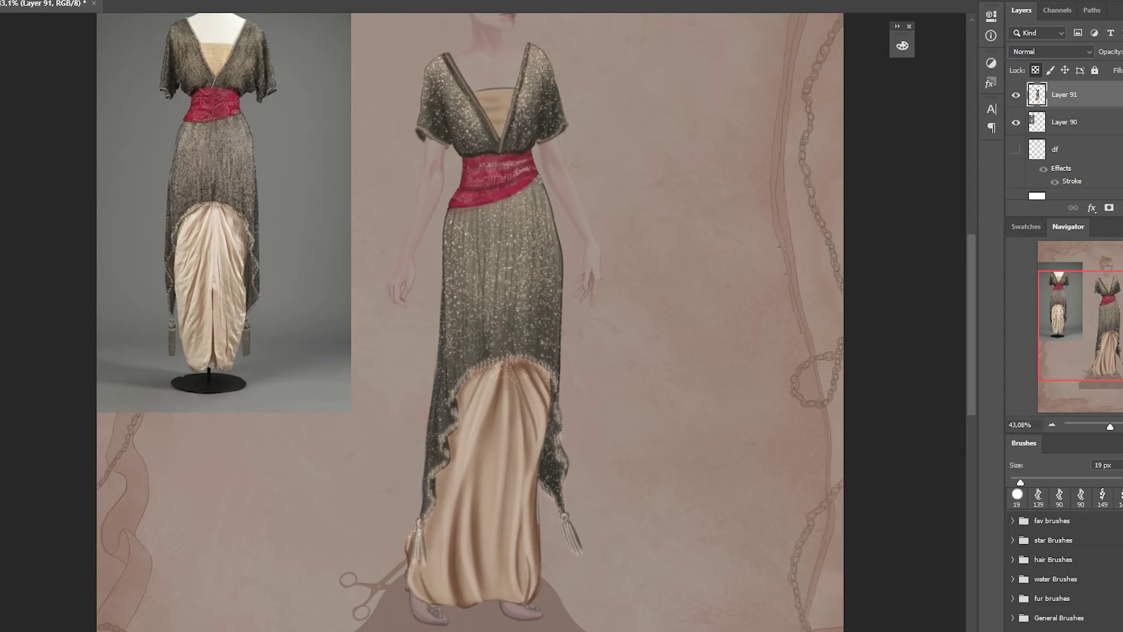
right_click(542, 211)
Shrink the brush to 14 px for finer lace lines and tassel highlights.
key("Return")
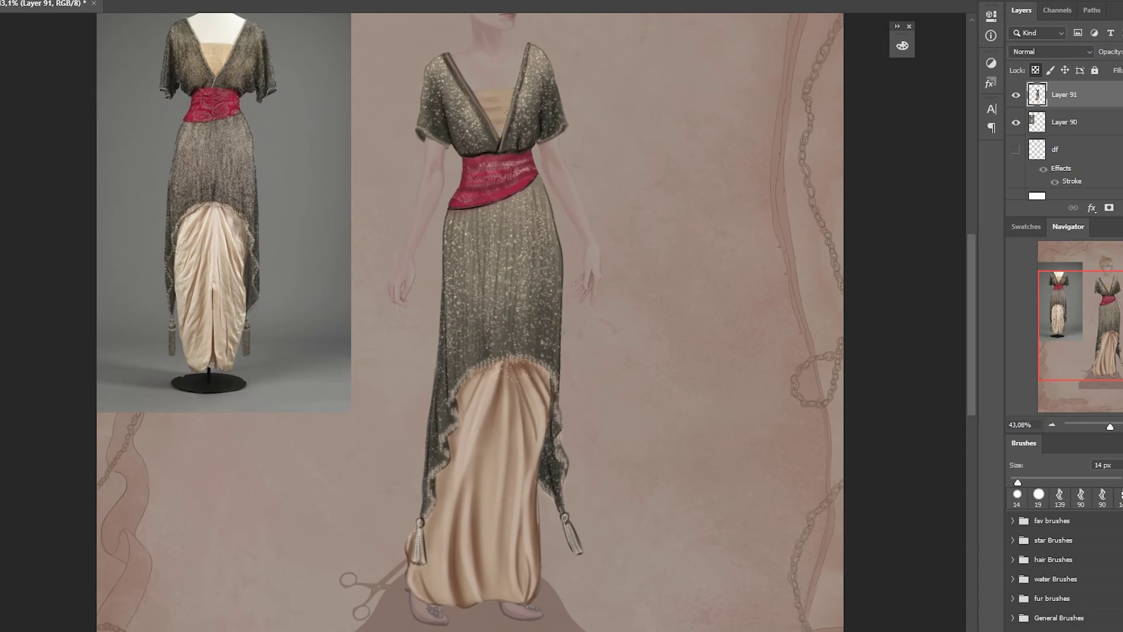
Zoom out to the whole illustration and make Layer 89 visible again.
left_click_drag(1110, 428, 1107, 428)
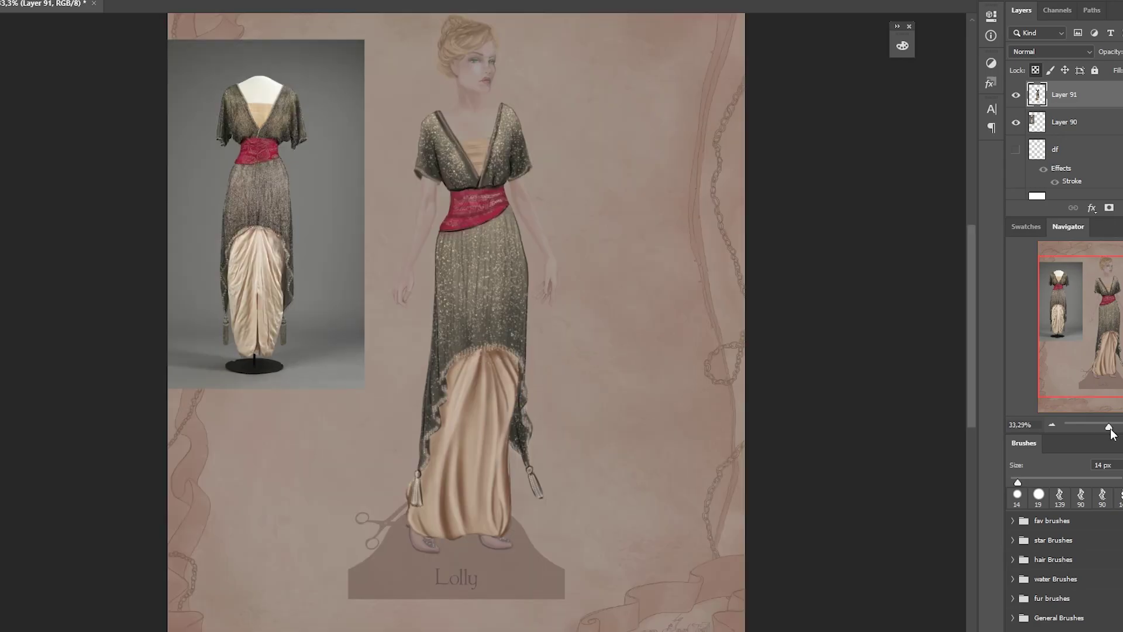
scroll(1053, 146, "down", 2)
scroll(1053, 147, "down", 2)
left_click(1014, 166)
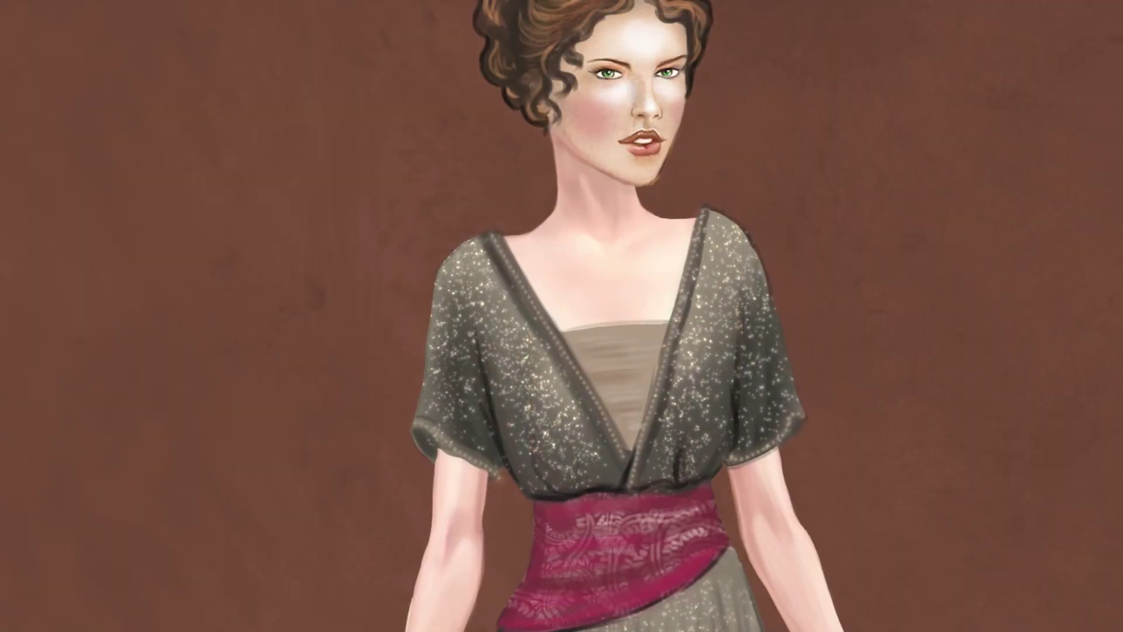